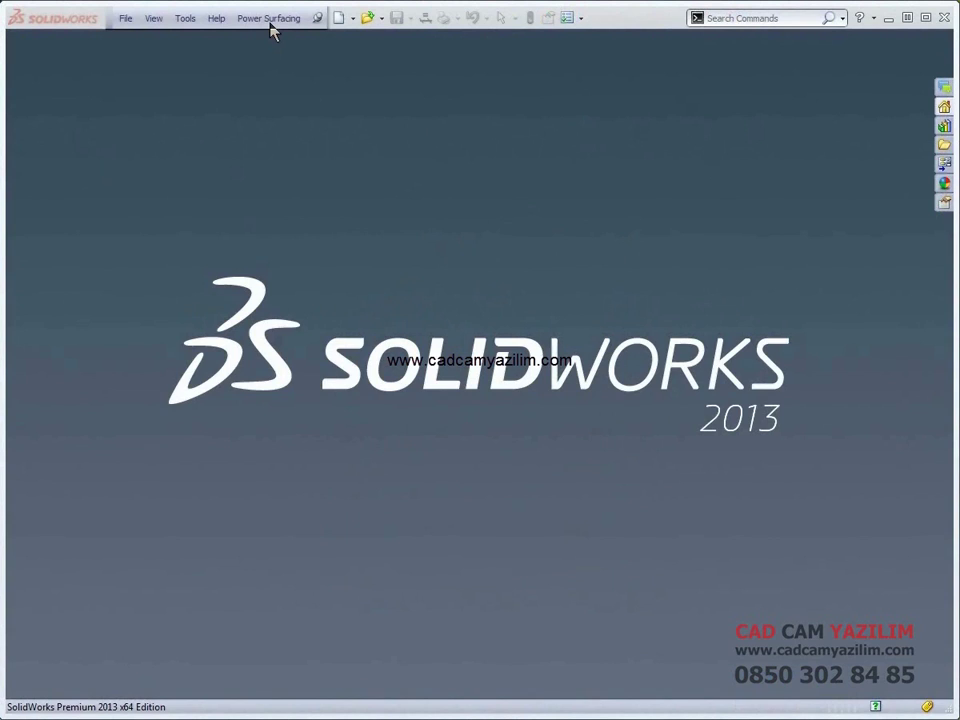
Step: Open the Power Surfacing Creation Tools list to pick the box primitive
{"action": "left_click", "coordinate": [269, 20]}
{"action": "mouse_move", "coordinate": [292, 40]}
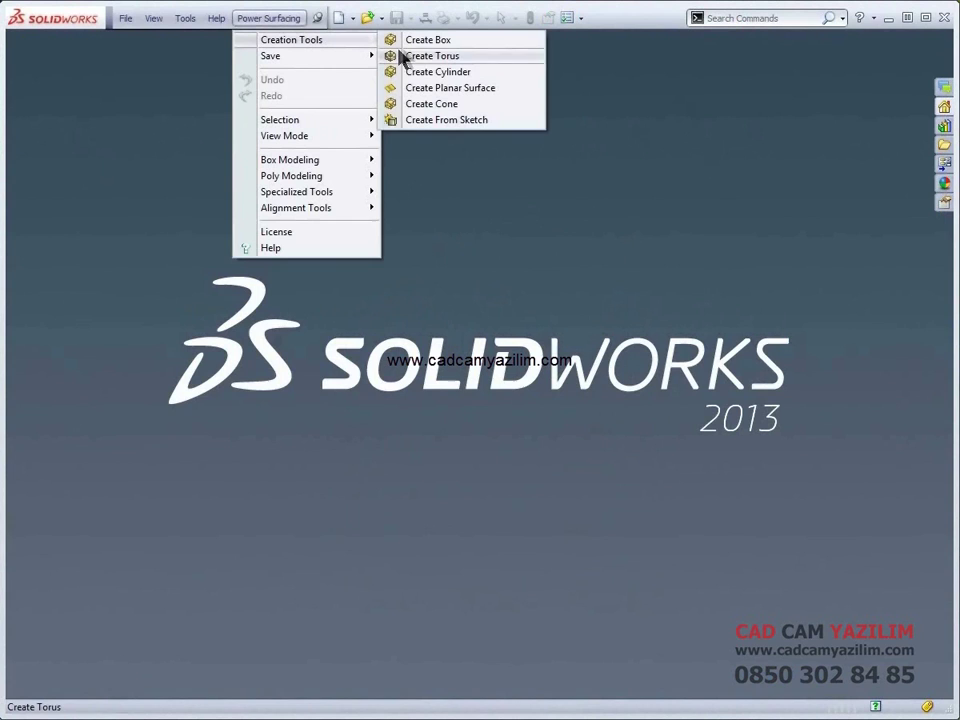
Step: Create a SubD box with Y length 8 and Z length 6, and accept it for editing
{"action": "left_click", "coordinate": [437, 42]}
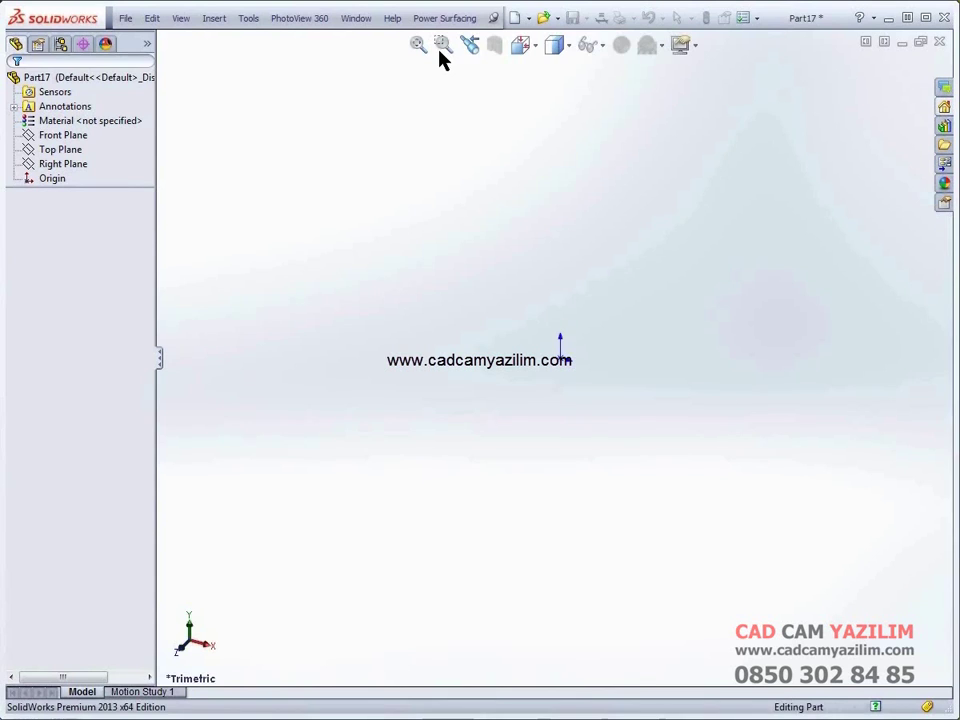
{"action": "scroll", "coordinate": [530, 432], "scroll_direction": "down", "scroll_amount": 3}
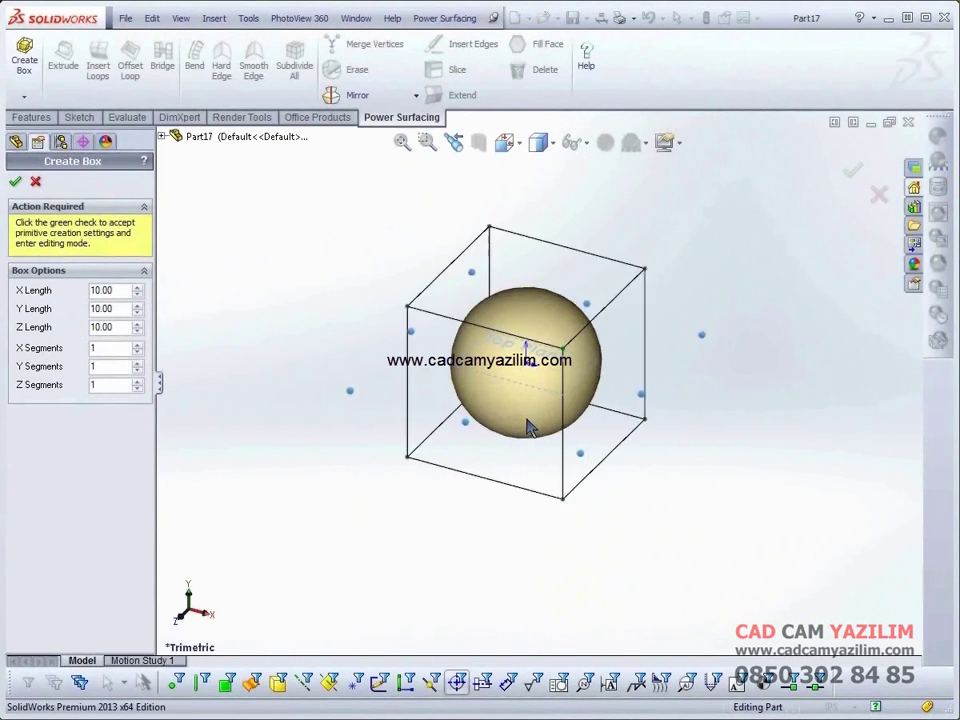
{"action": "scroll", "coordinate": [530, 432], "scroll_direction": "down", "scroll_amount": 3}
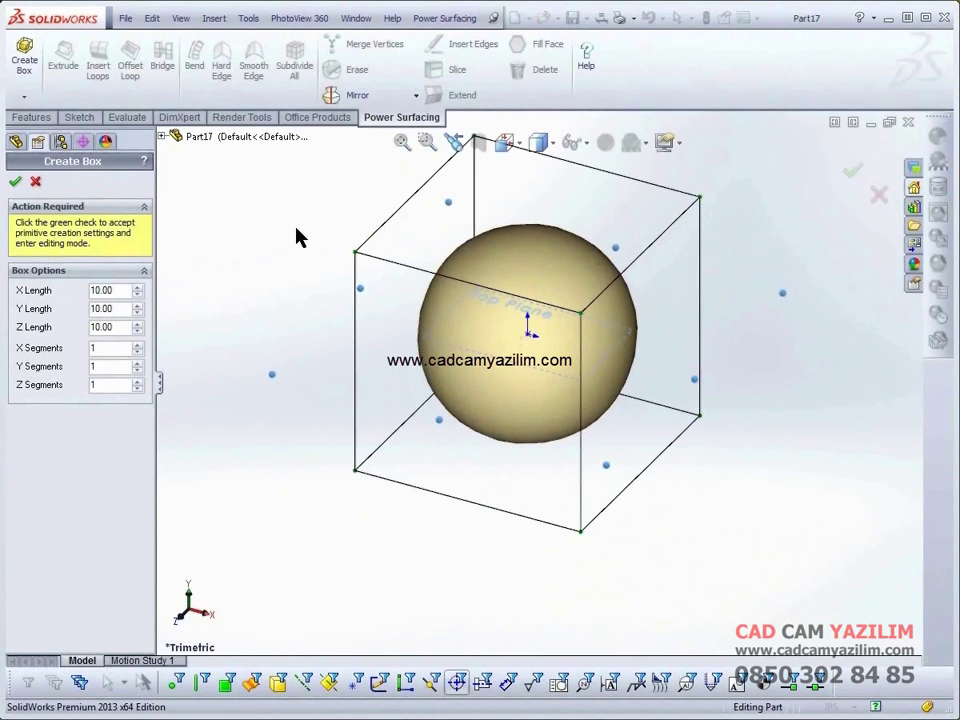
{"action": "mouse_move", "coordinate": [298, 236]}
{"action": "middle_mouse_down"}
{"action": "mouse_move", "coordinate": [289, 277]}
{"action": "mouse_move", "coordinate": [295, 248]}
{"action": "middle_mouse_up"}
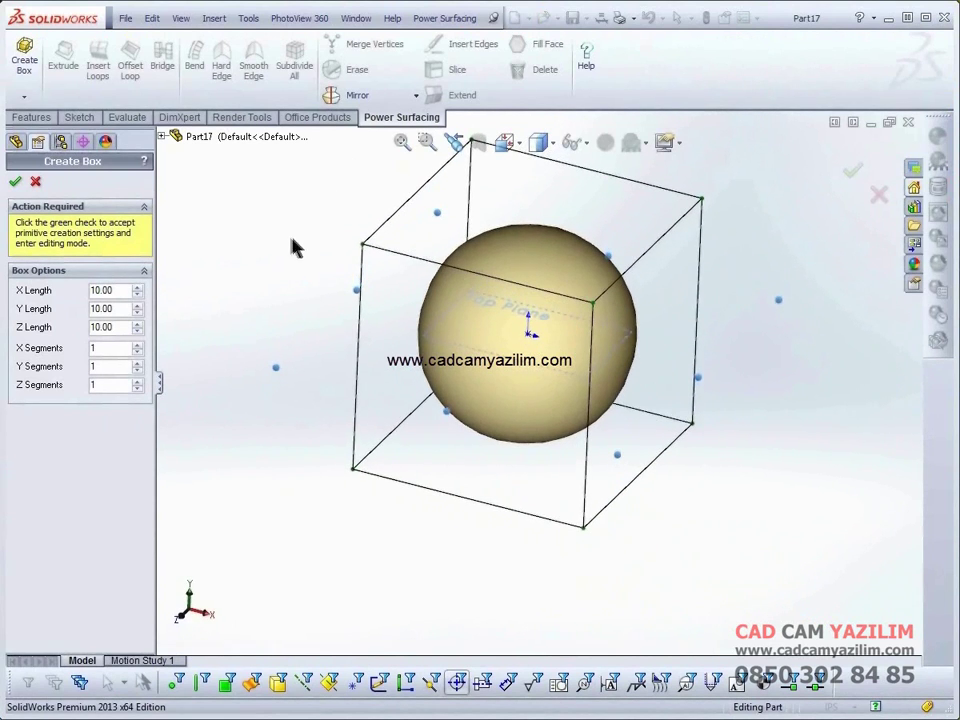
{"action": "double_click", "coordinate": [119, 315]}
{"action": "type", "text": "8"}
{"action": "key", "text": "Return"}
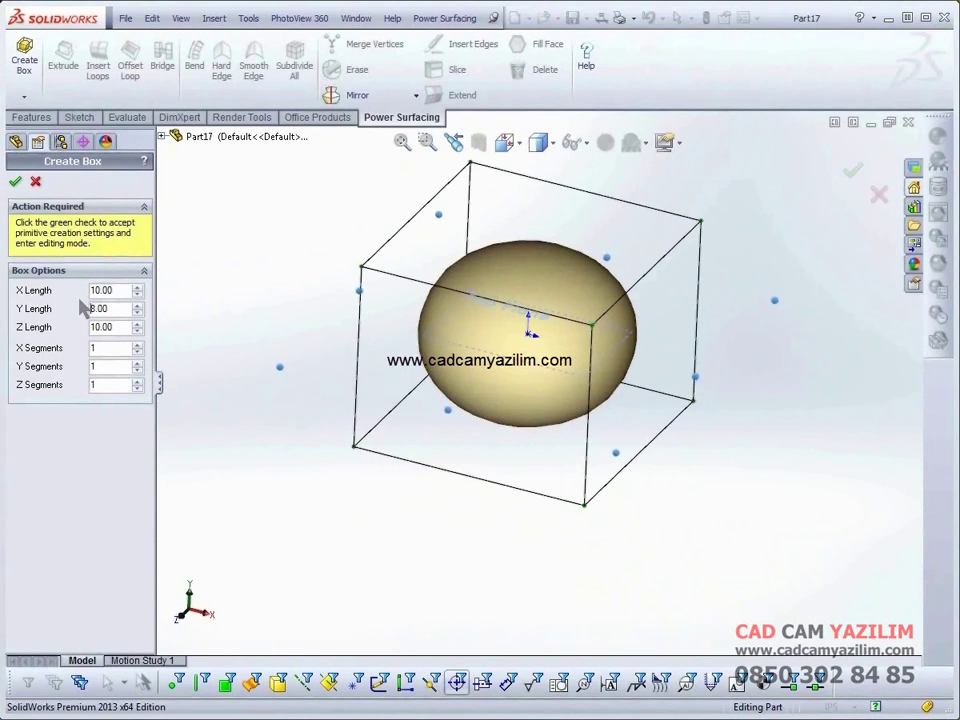
{"action": "double_click", "coordinate": [116, 327]}
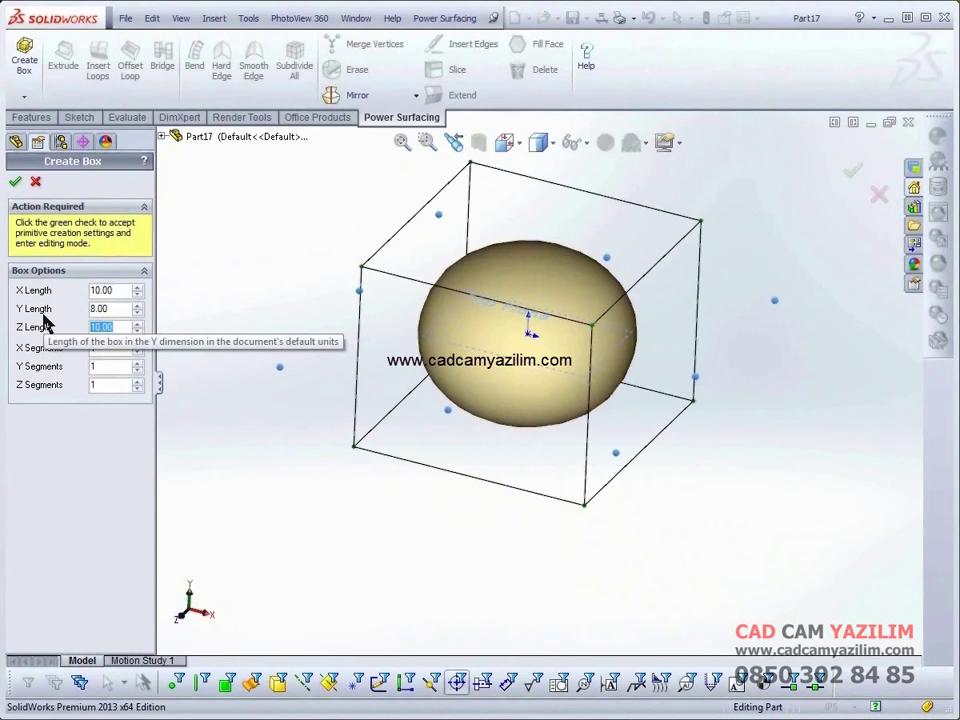
{"action": "type", "text": "6"}
{"action": "key", "text": "Return"}
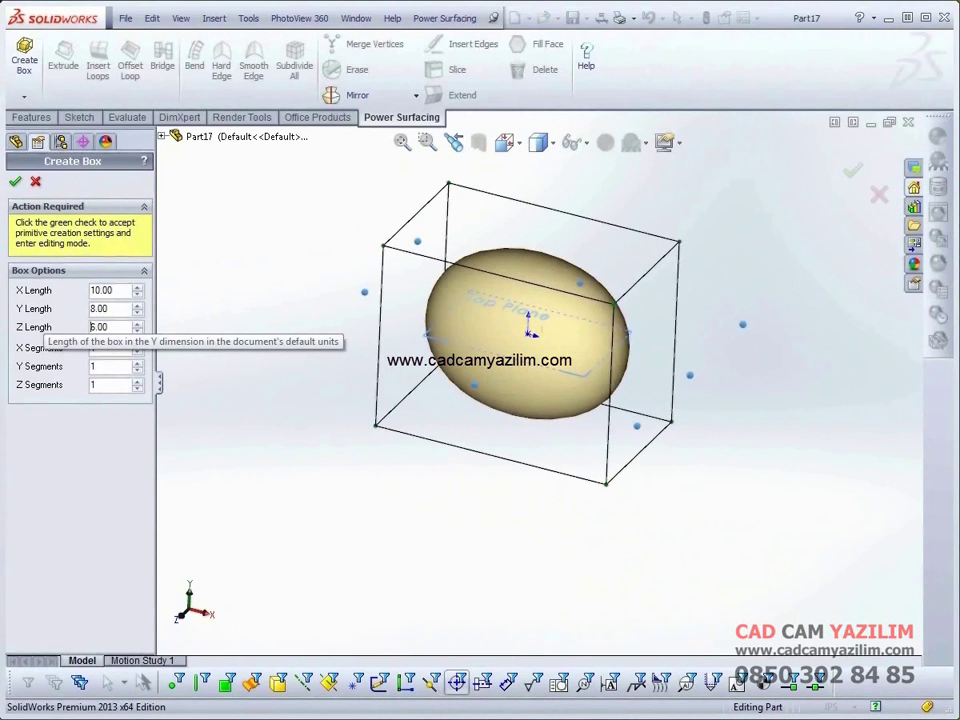
{"action": "left_click", "coordinate": [15, 182]}
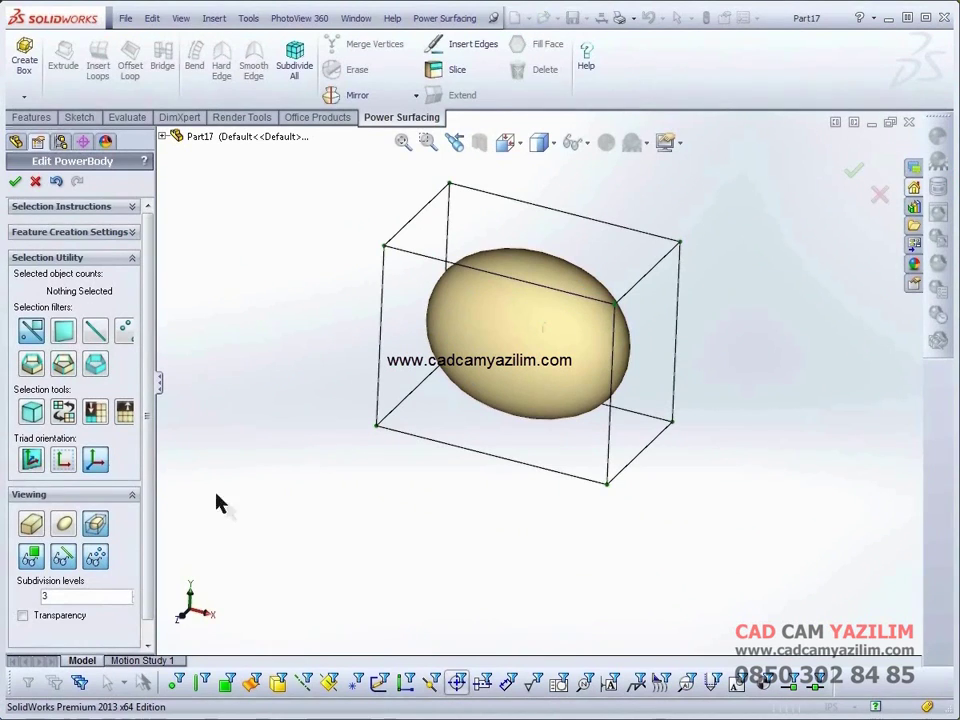
Step: Display the PowerBody as its flat-faced control mesh instead of the smooth egg
{"action": "mouse_move", "coordinate": [270, 530]}
{"action": "middle_mouse_down", "text": "ctrl"}
{"action": "mouse_move", "coordinate": [274, 583]}
{"action": "mouse_move", "coordinate": [283, 587]}
{"action": "middle_mouse_up", "text": "ctrl"}
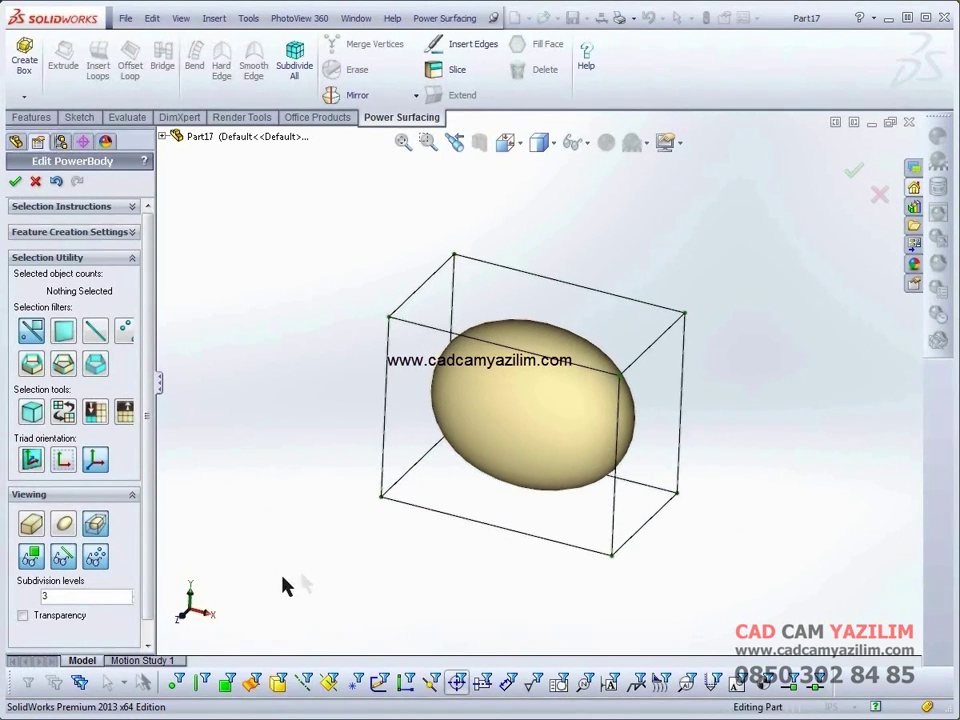
{"action": "mouse_move", "coordinate": [420, 527]}
{"action": "middle_mouse_down"}
{"action": "mouse_move", "coordinate": [417, 579]}
{"action": "mouse_move", "coordinate": [416, 480]}
{"action": "mouse_move", "coordinate": [415, 508]}
{"action": "middle_mouse_up"}
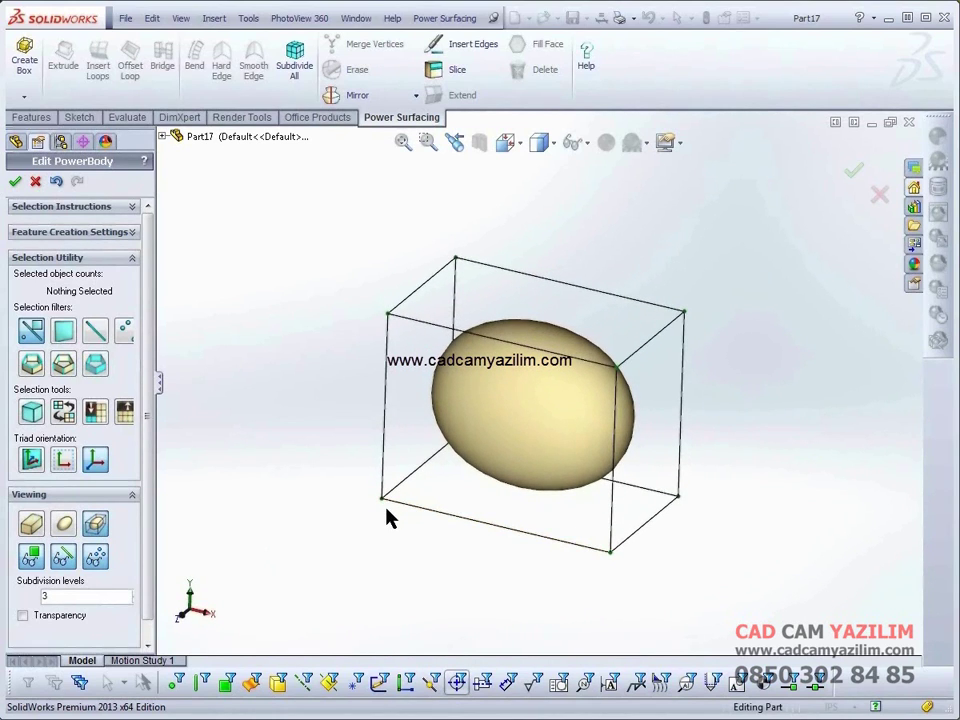
{"action": "left_click", "coordinate": [33, 537]}
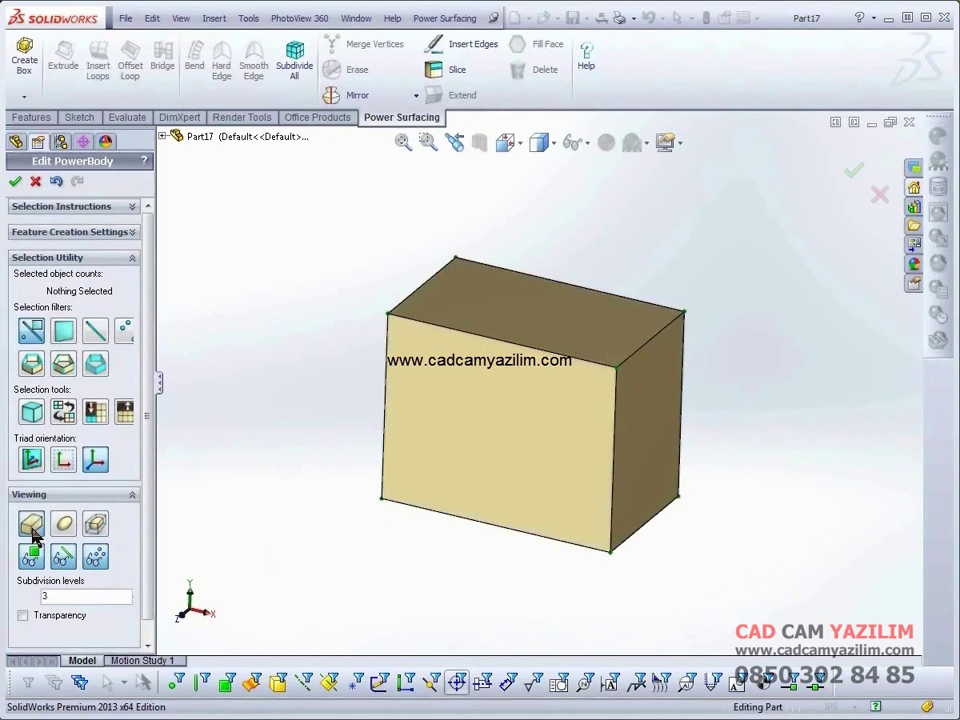
Step: Scale the box's top face to 0.85 and select the edge loop around it
{"action": "left_click", "coordinate": [517, 323]}
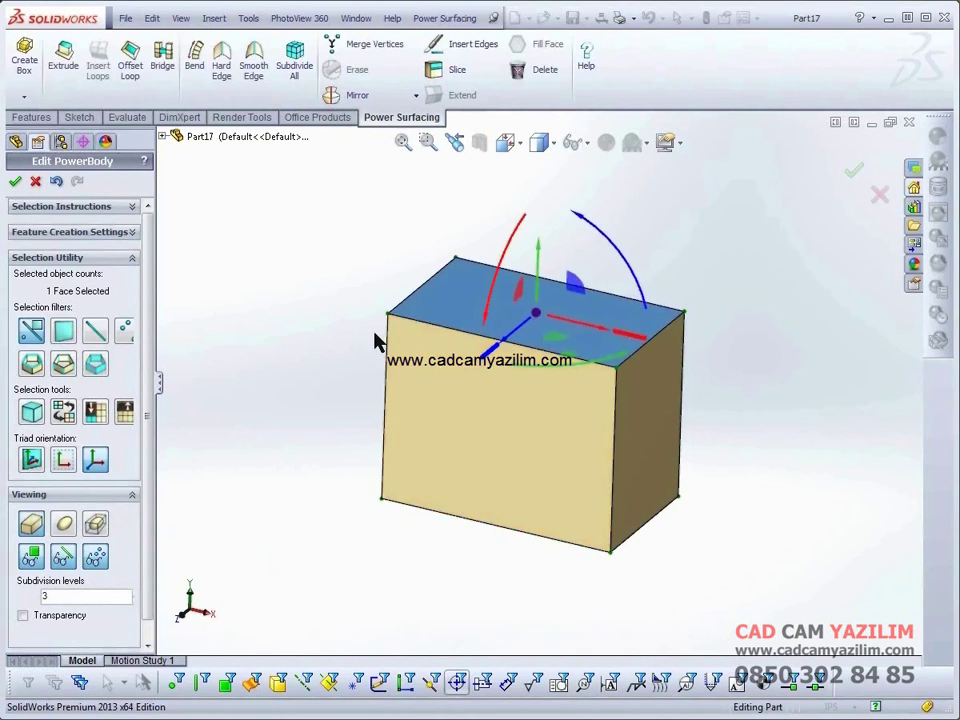
{"action": "middle_click_drag", "start_coordinate": [377, 338], "coordinate": [367, 365]}
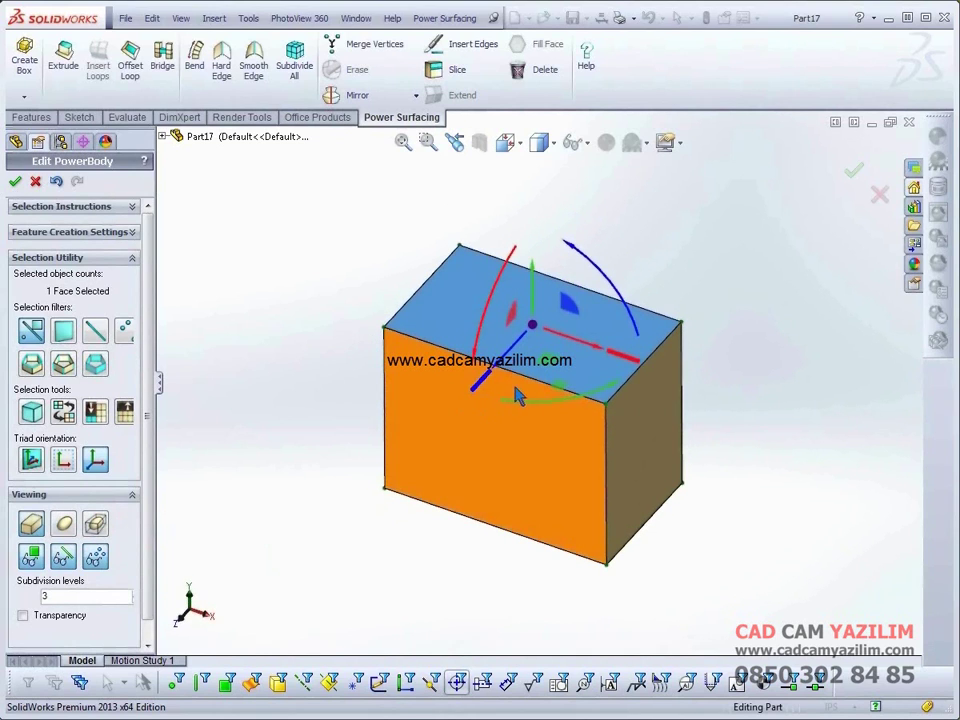
{"action": "left_click_drag", "start_coordinate": [497, 389], "coordinate": [497, 392]}
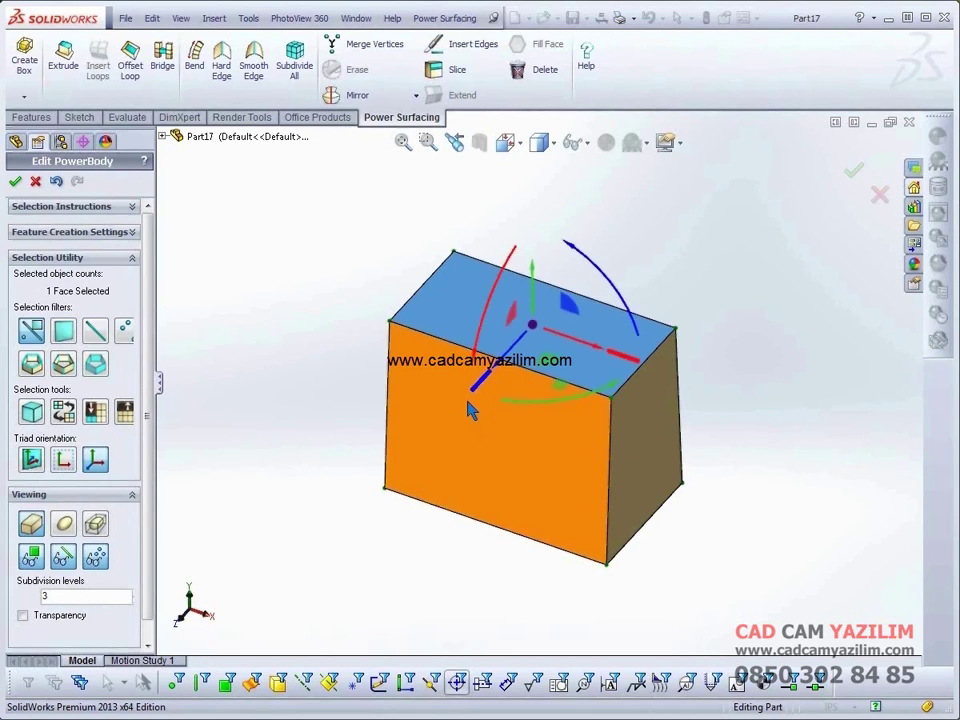
{"action": "double_click", "coordinate": [518, 373]}
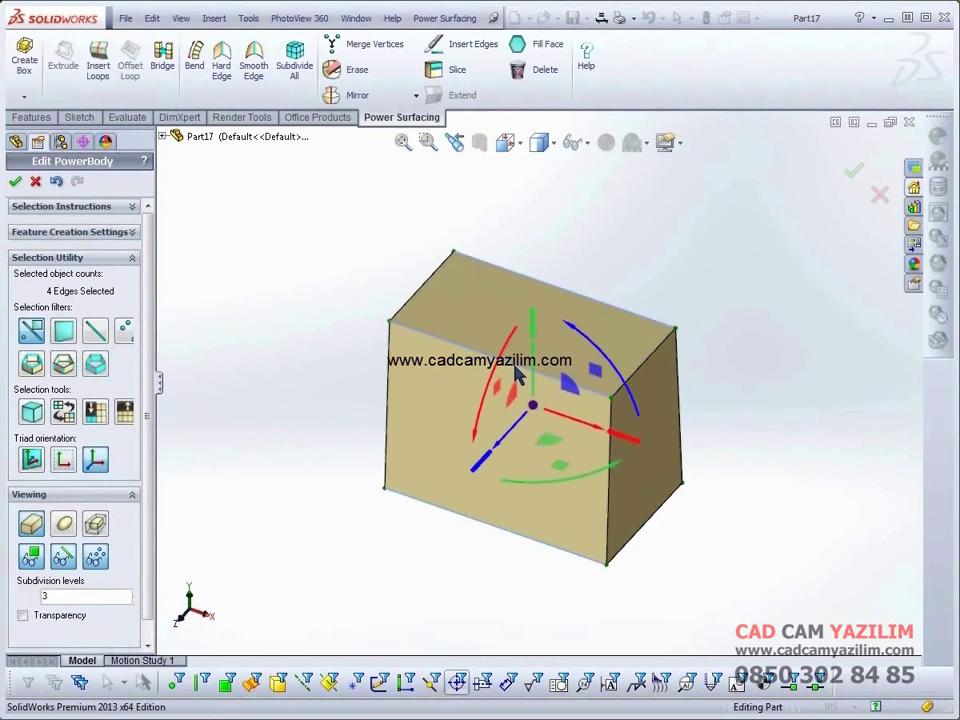
{"action": "key", "text": "s"}
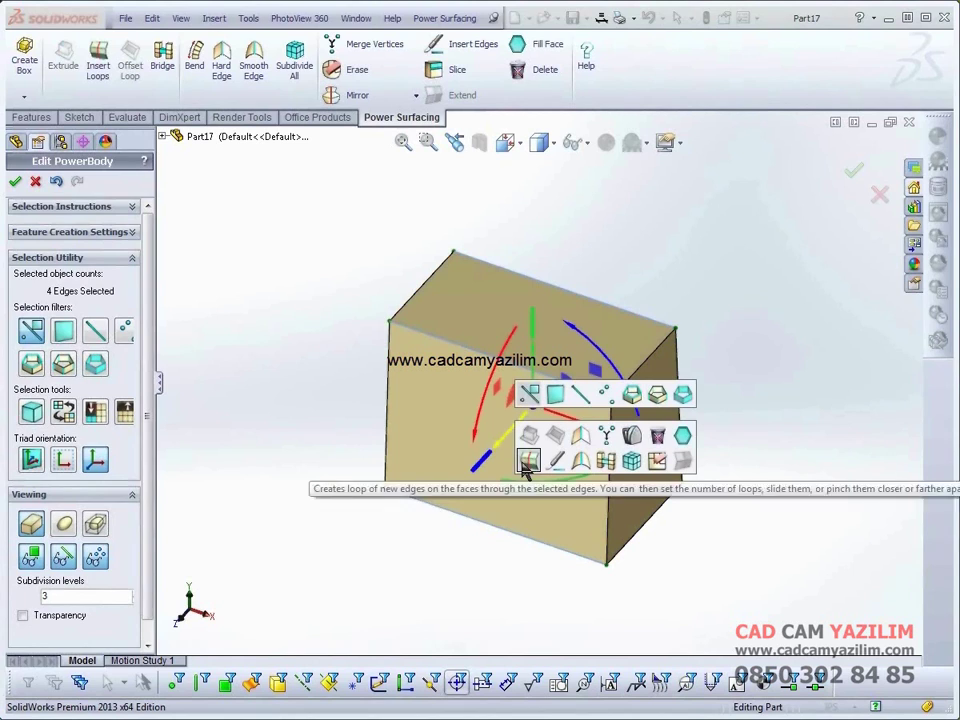
Step: Insert two edge loops through the selected edges, dividing the box into three sections
{"action": "left_click", "coordinate": [528, 459]}
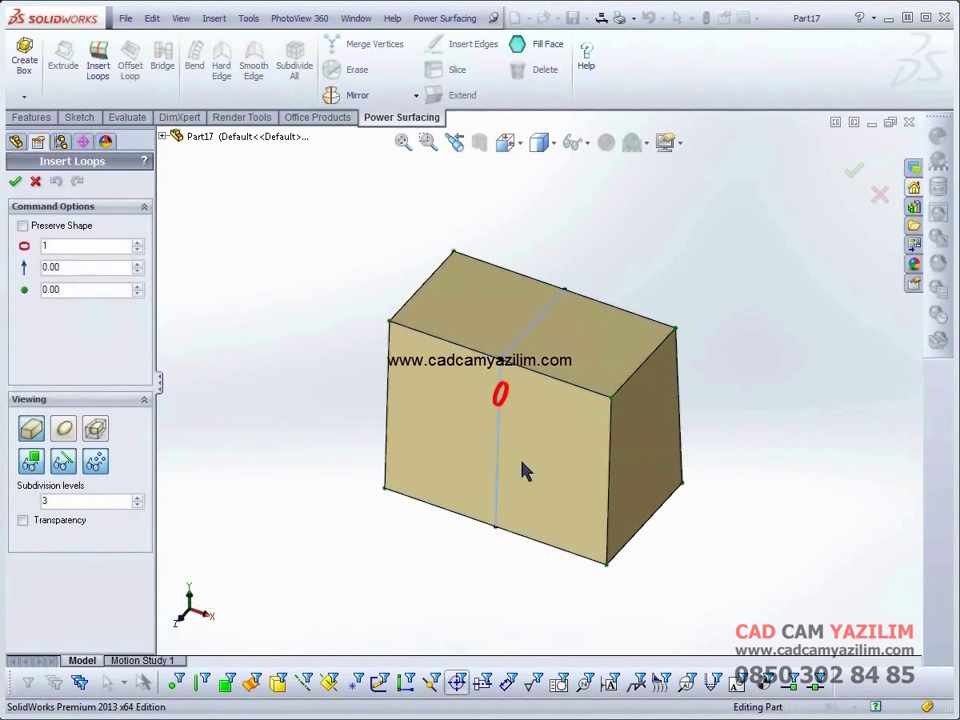
{"action": "left_click", "coordinate": [505, 395]}
{"action": "left_click_drag", "start_coordinate": [518, 347], "coordinate": [520, 303]}
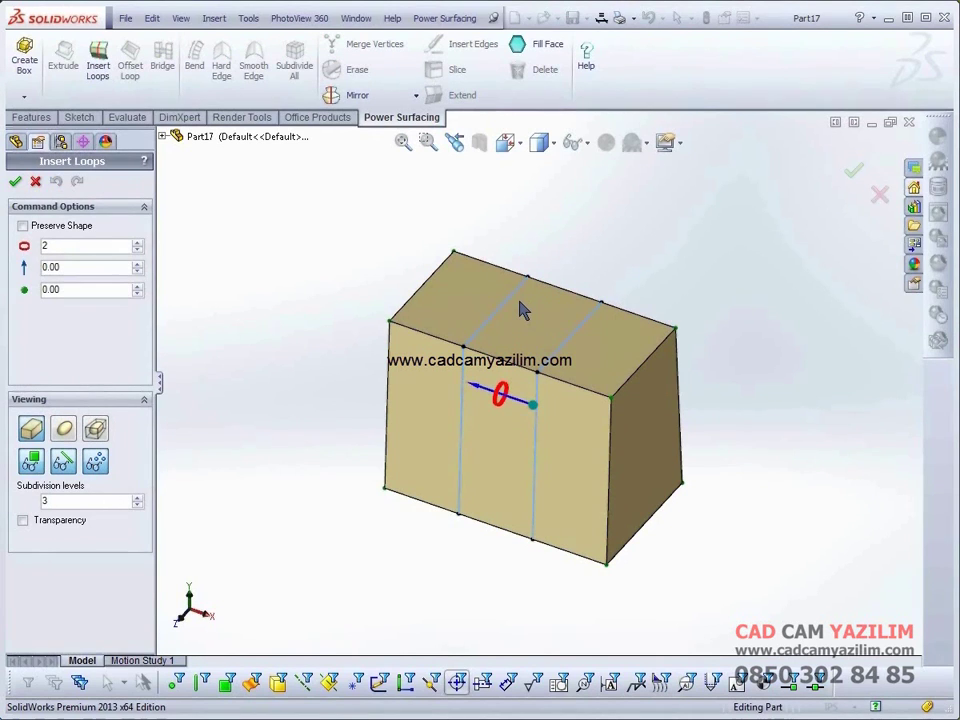
{"action": "key", "text": "Return"}
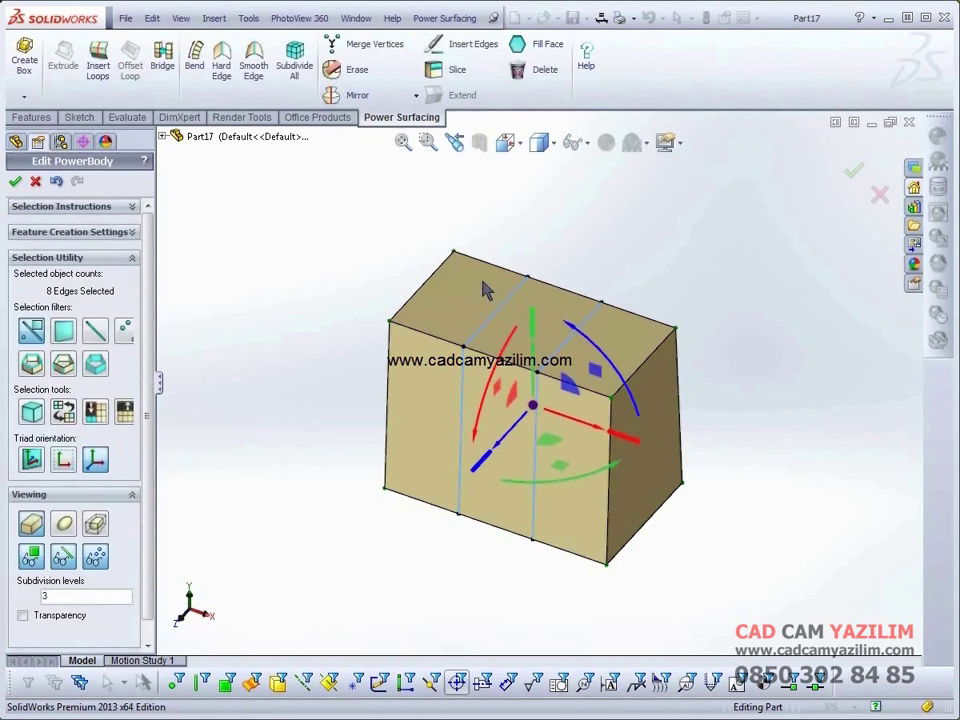
Step: Raise the two outer top faces above the middle section
{"action": "left_click", "coordinate": [471, 293]}
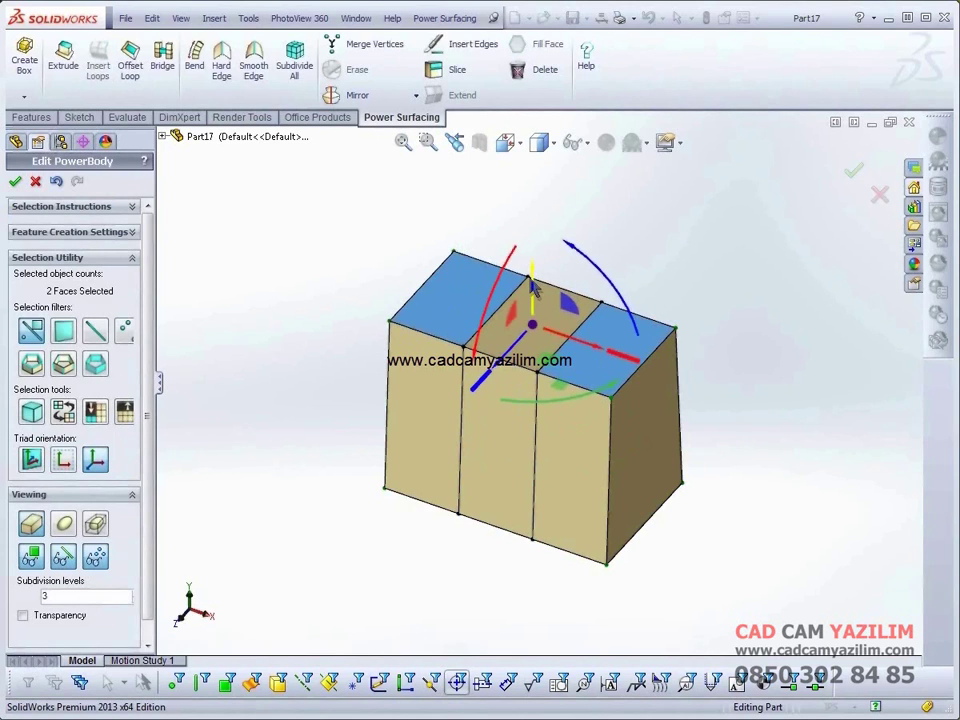
{"action": "left_click_drag", "start_coordinate": [536, 296], "coordinate": [531, 268]}
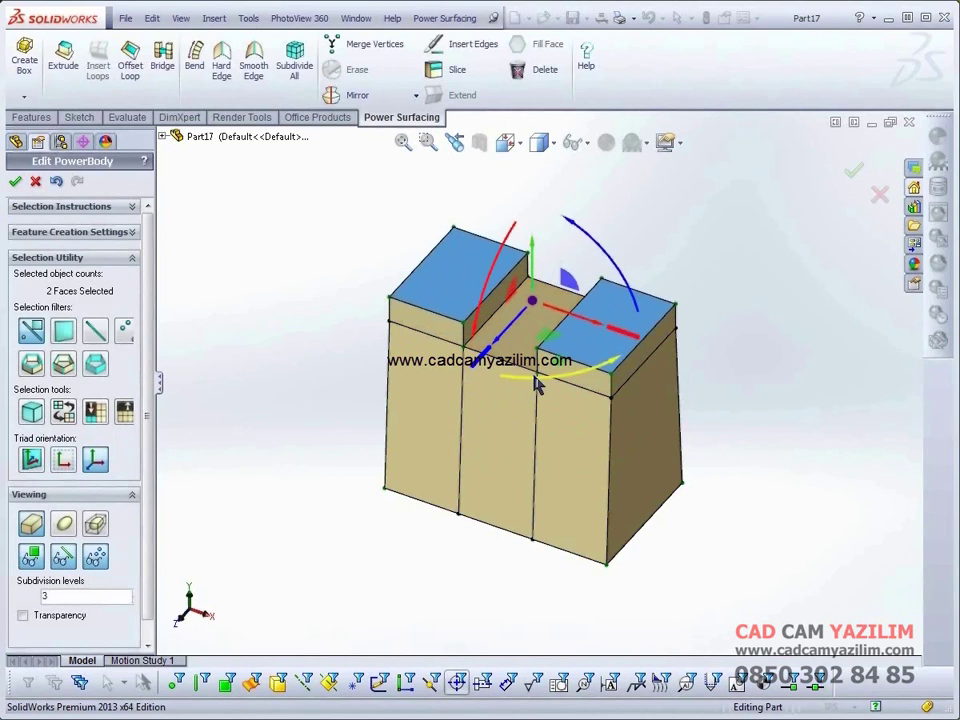
{"action": "mouse_move", "coordinate": [537, 386]}
{"action": "left_mouse_down"}
{"action": "mouse_move", "coordinate": [484, 362]}
{"action": "mouse_move", "coordinate": [512, 352]}
{"action": "left_mouse_up"}
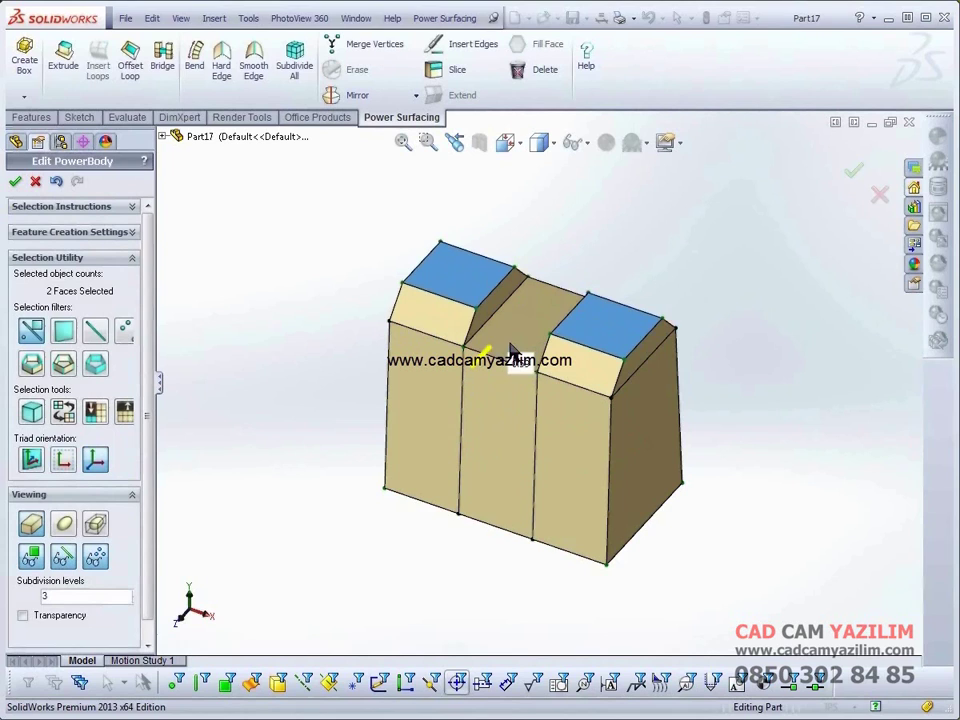
Step: Tilt one top edge by about 1.61 degrees
{"action": "left_click", "coordinate": [424, 274]}
{"action": "left_click_drag", "start_coordinate": [430, 272], "coordinate": [497, 305]}
{"action": "middle_click_drag", "start_coordinate": [497, 305], "coordinate": [505, 560]}
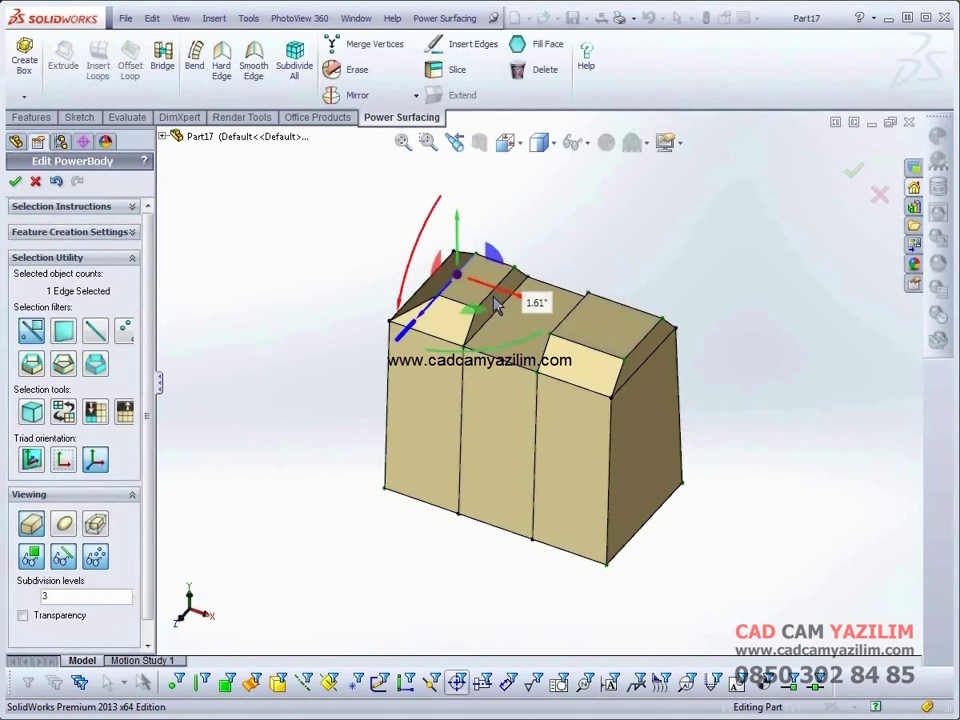
{"action": "middle_click_drag", "start_coordinate": [546, 647], "coordinate": [583, 622]}
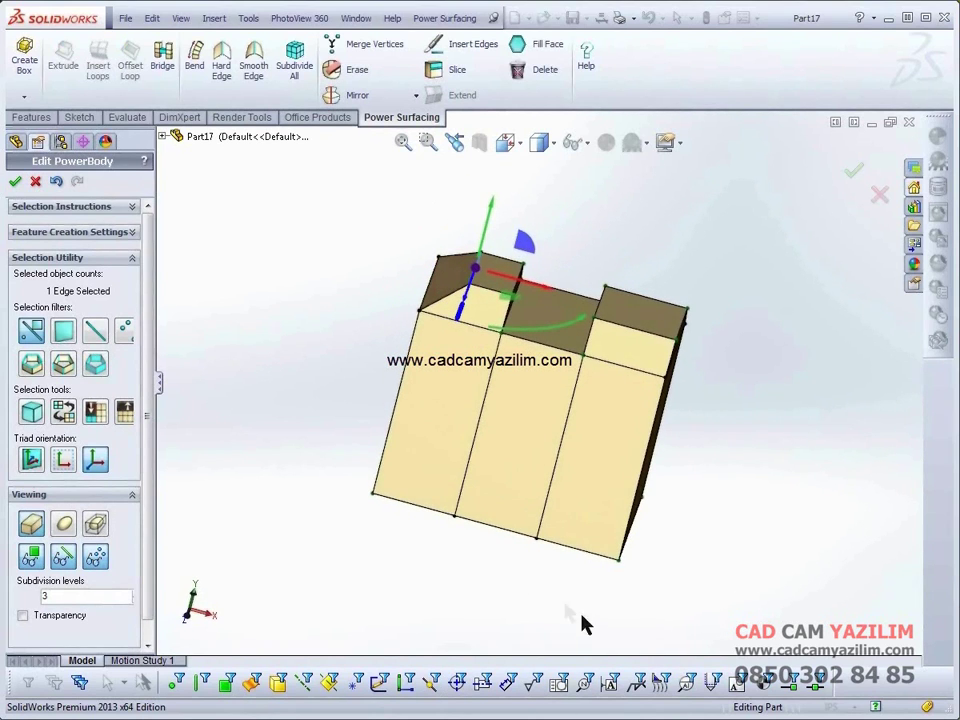
{"action": "middle_click_drag", "start_coordinate": [512, 585], "coordinate": [542, 591]}
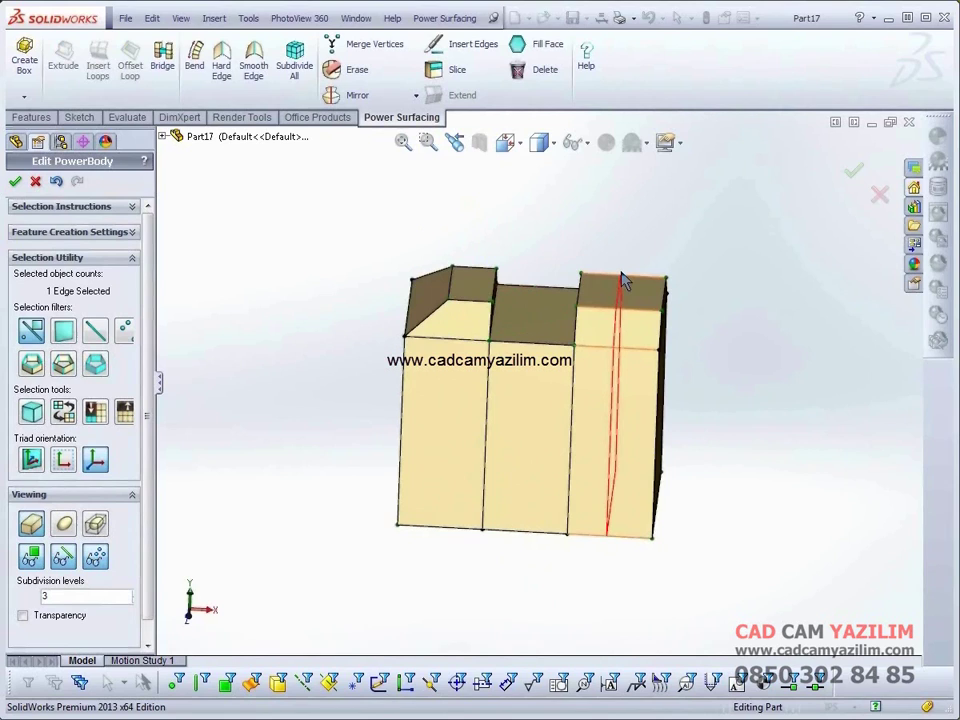
Step: Add a vertical edge loop across the right raised section, then deselect it
{"action": "left_click", "coordinate": [622, 281]}
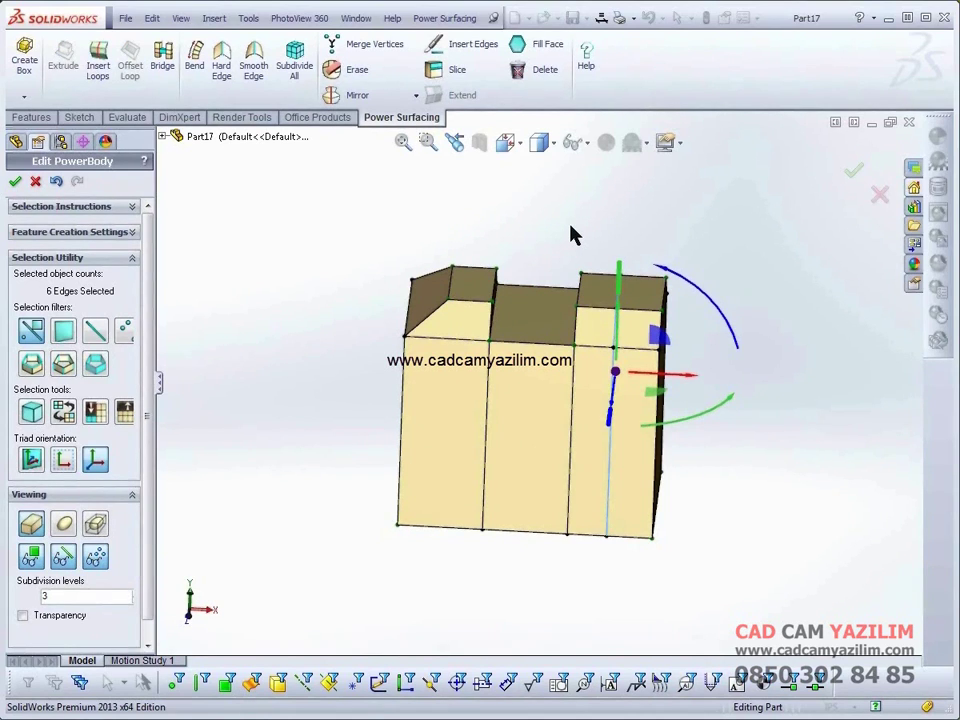
{"action": "left_click", "coordinate": [572, 234]}
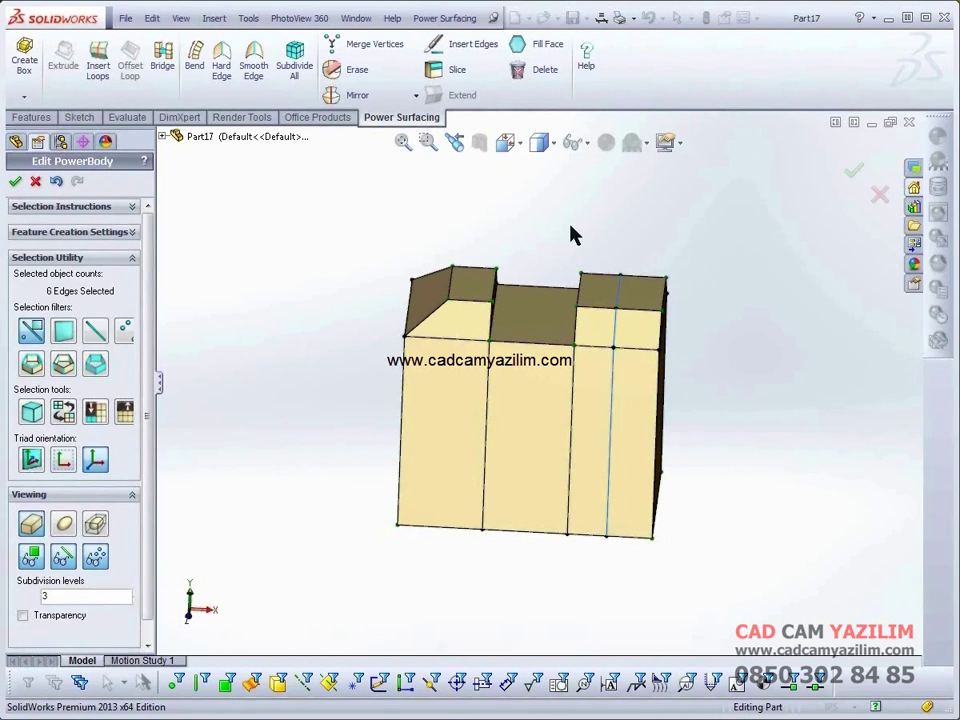
Step: Raise and tilt the top-left corner face into a ridge using the face filter
{"action": "left_click", "coordinate": [510, 237]}
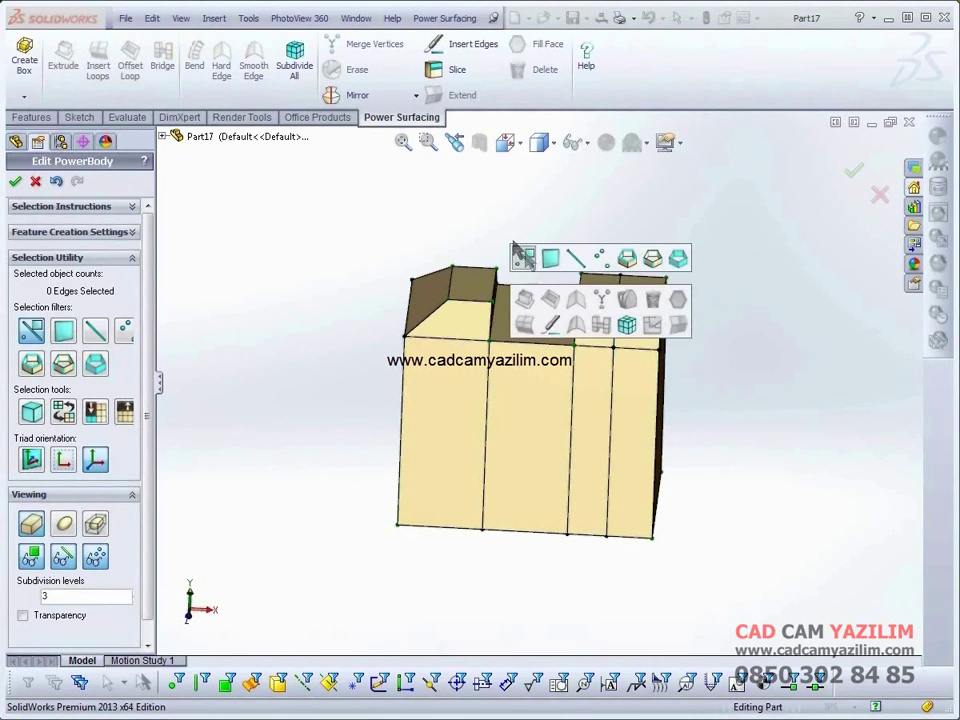
{"action": "left_click", "coordinate": [550, 258]}
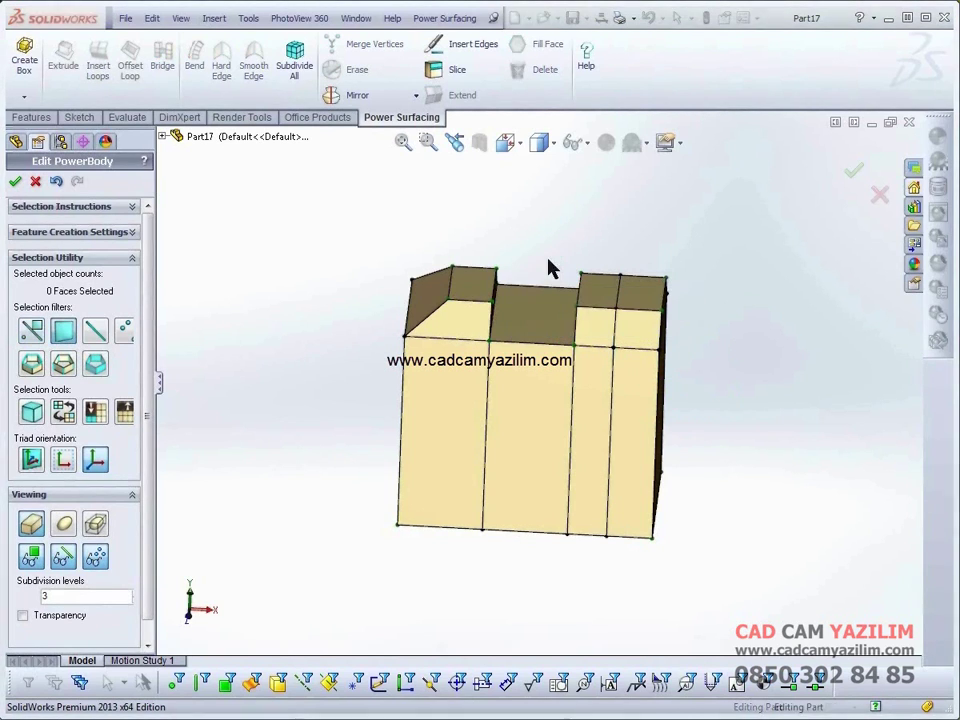
{"action": "left_click", "coordinate": [483, 287]}
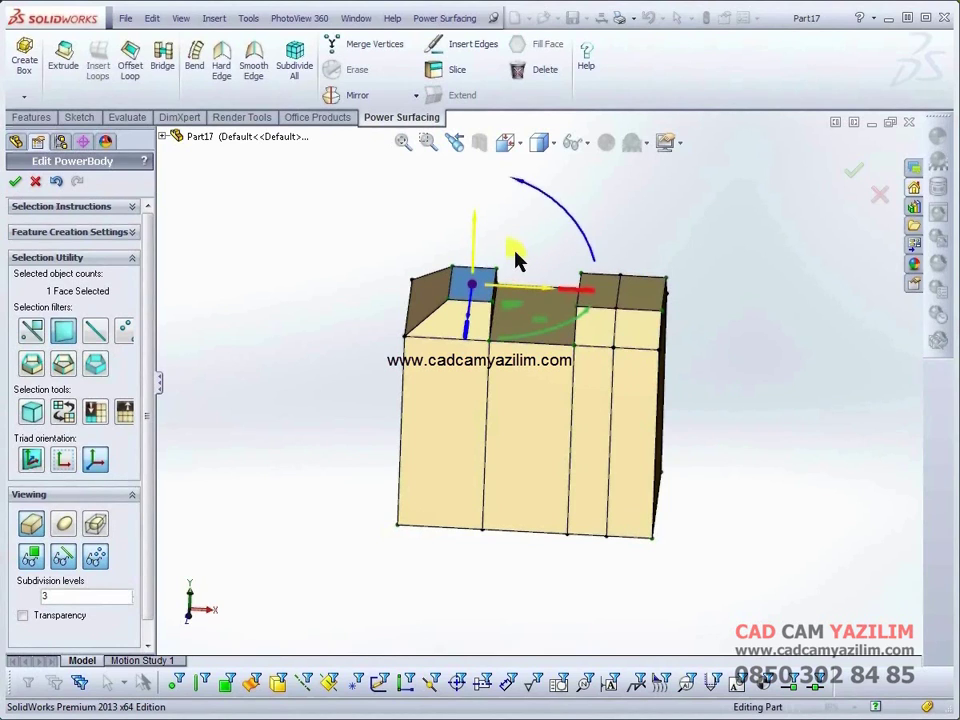
{"action": "left_click_drag", "start_coordinate": [517, 260], "coordinate": [540, 230]}
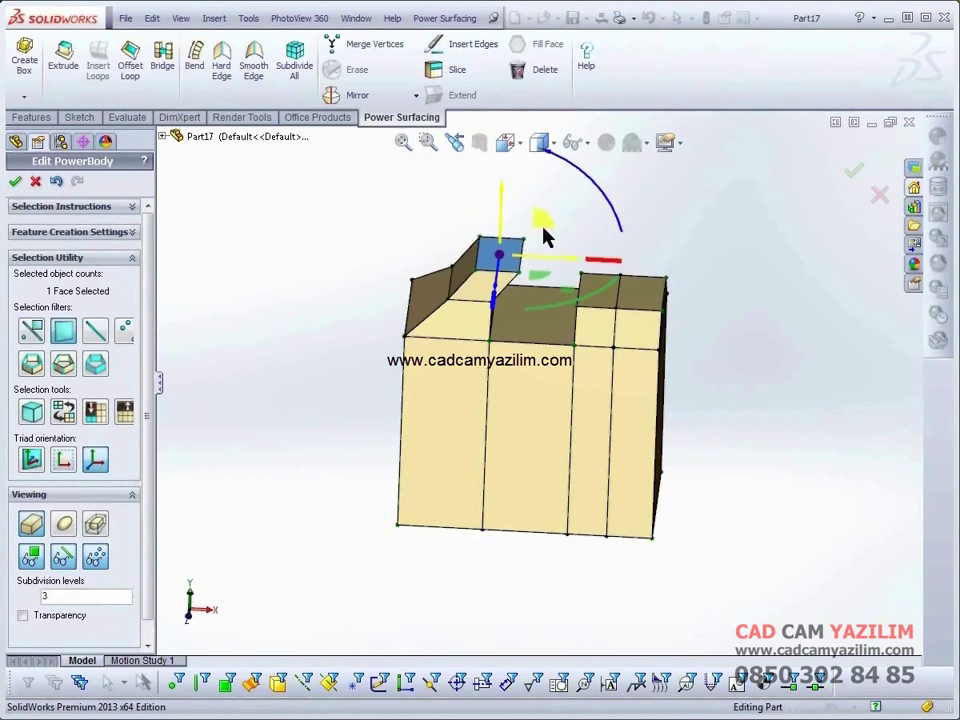
{"action": "left_click_drag", "start_coordinate": [615, 212], "coordinate": [640, 312]}
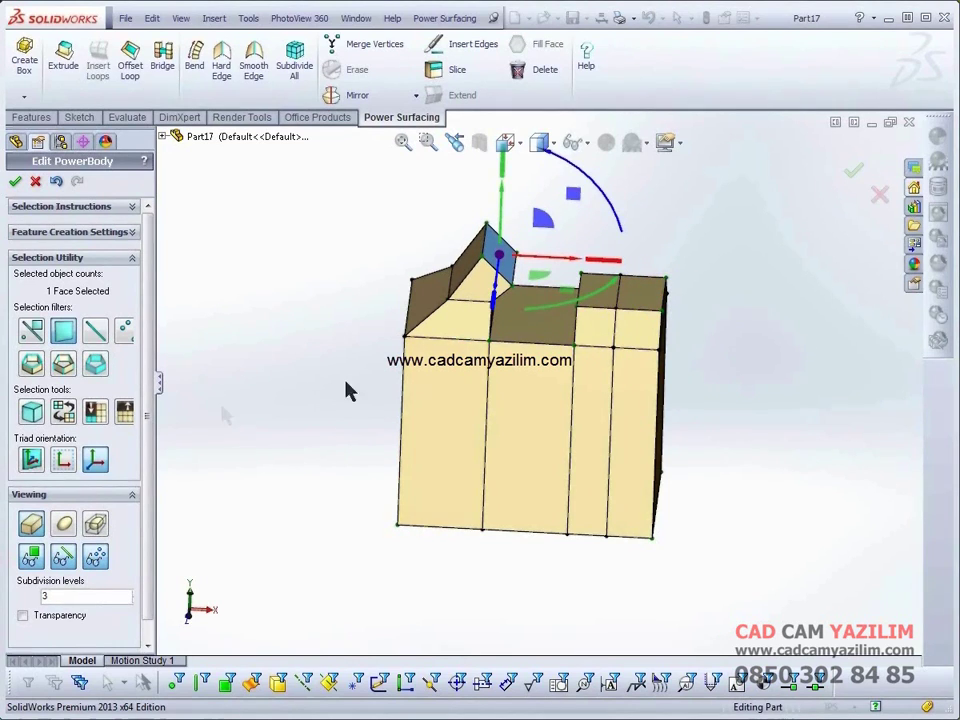
{"action": "left_click", "coordinate": [32, 464]}
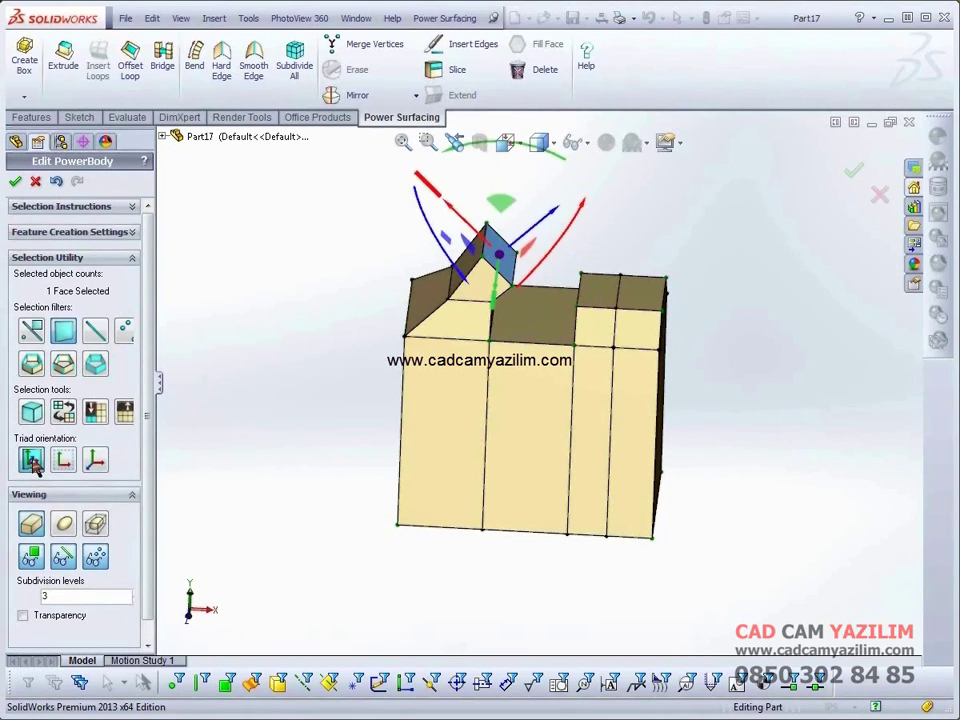
{"action": "left_click_drag", "start_coordinate": [429, 188], "coordinate": [440, 203]}
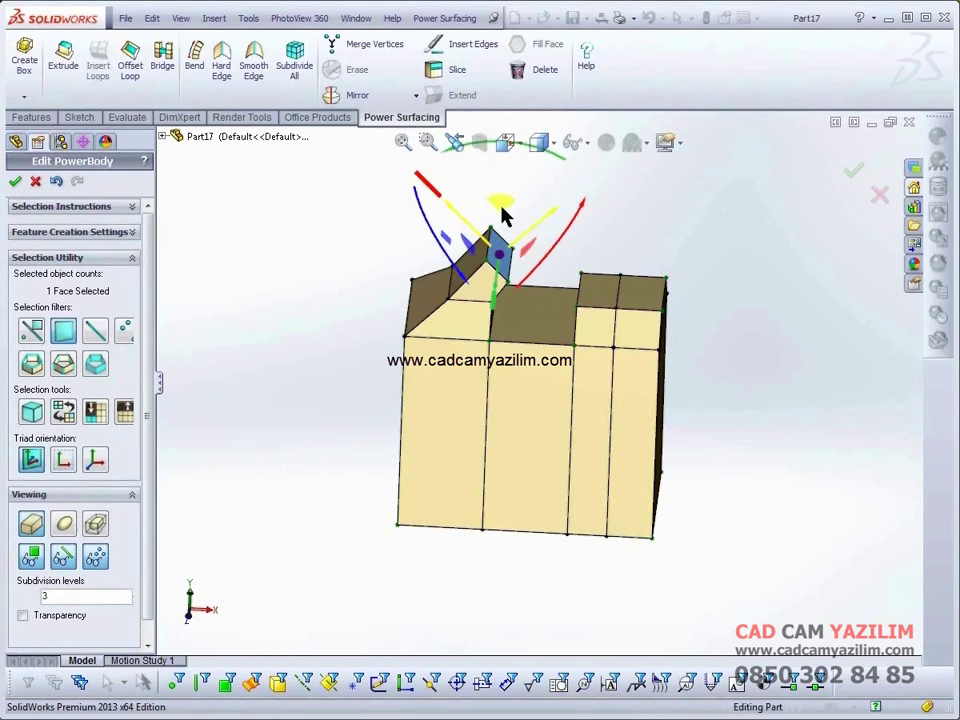
{"action": "left_click_drag", "start_coordinate": [503, 218], "coordinate": [550, 215]}
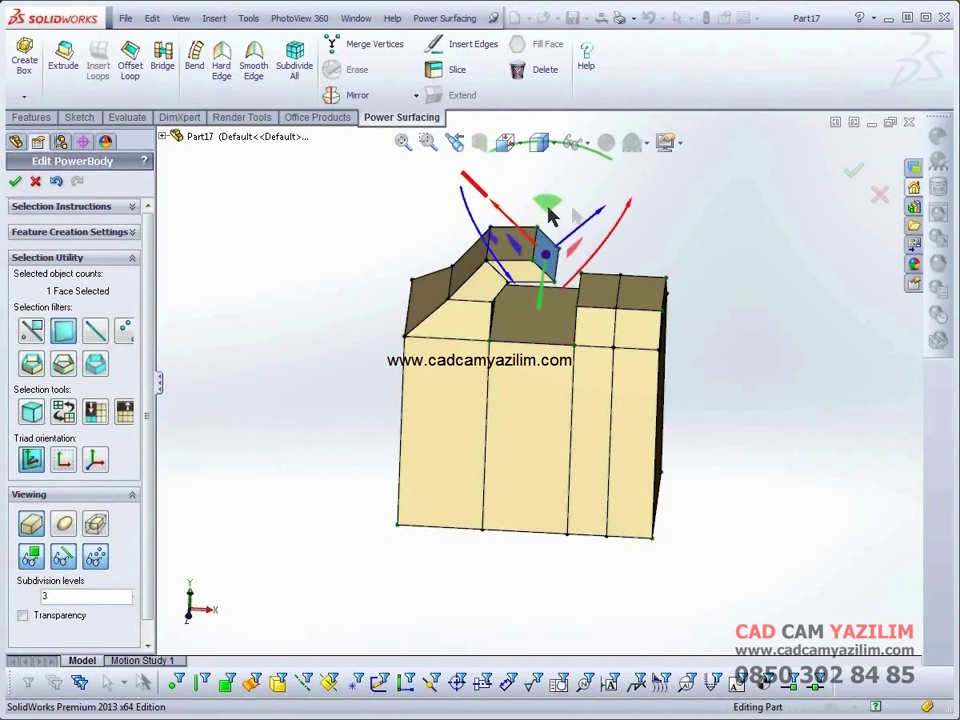
{"action": "left_click_drag", "start_coordinate": [608, 171], "coordinate": [640, 225]}
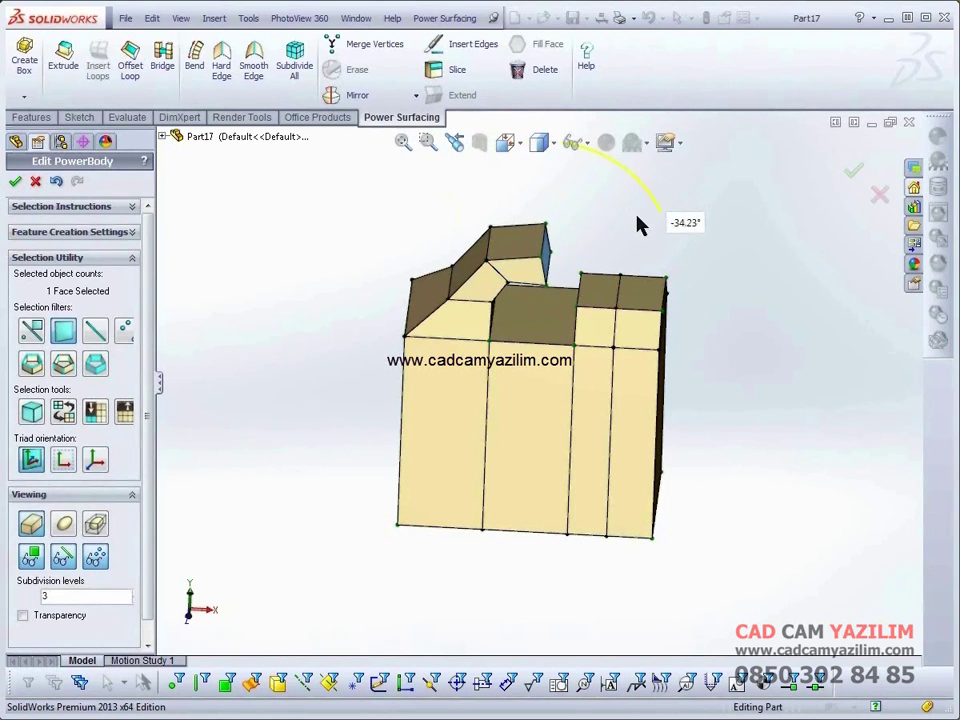
Step: Raise the right-hand top face about 1.72 in
{"action": "left_click", "coordinate": [591, 290]}
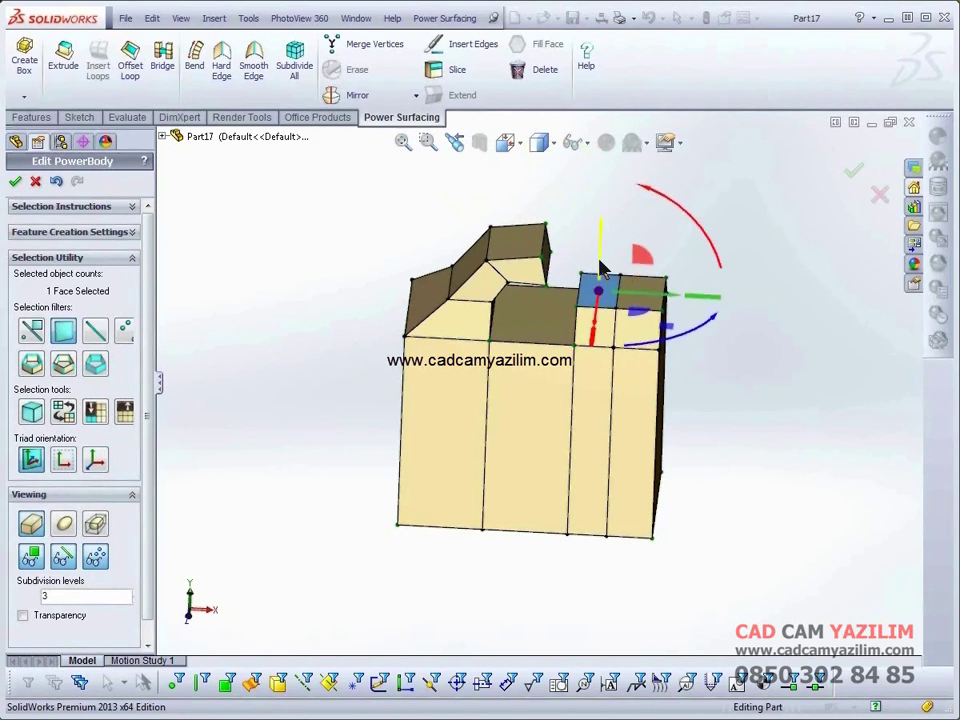
{"action": "left_click_drag", "start_coordinate": [601, 265], "coordinate": [606, 227]}
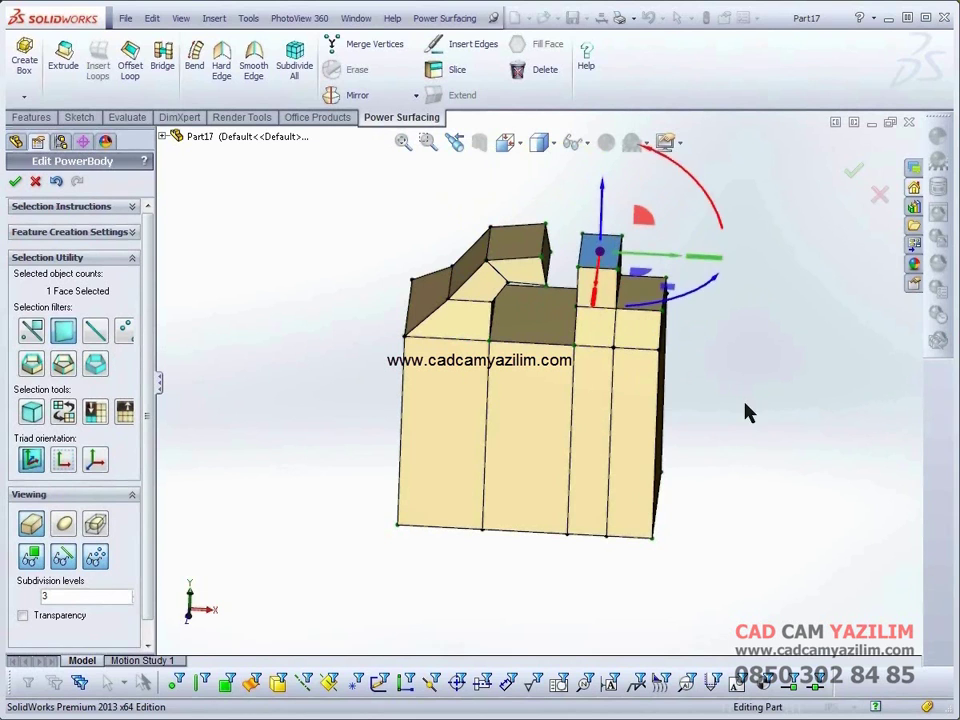
{"action": "mouse_move", "coordinate": [745, 411]}
{"action": "middle_mouse_down"}
{"action": "mouse_move", "coordinate": [742, 478]}
{"action": "mouse_move", "coordinate": [784, 463]}
{"action": "middle_mouse_up"}
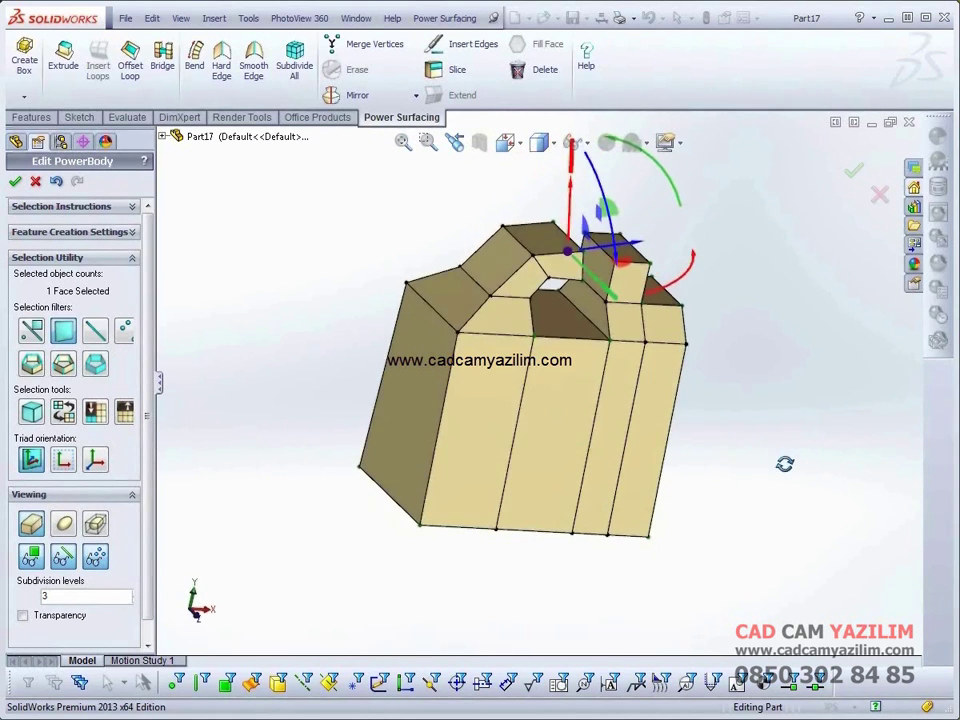
Step: Bridge the two raised faces into a handle with an opening
{"action": "left_click", "coordinate": [603, 283]}
{"action": "right_click", "coordinate": [696, 386]}
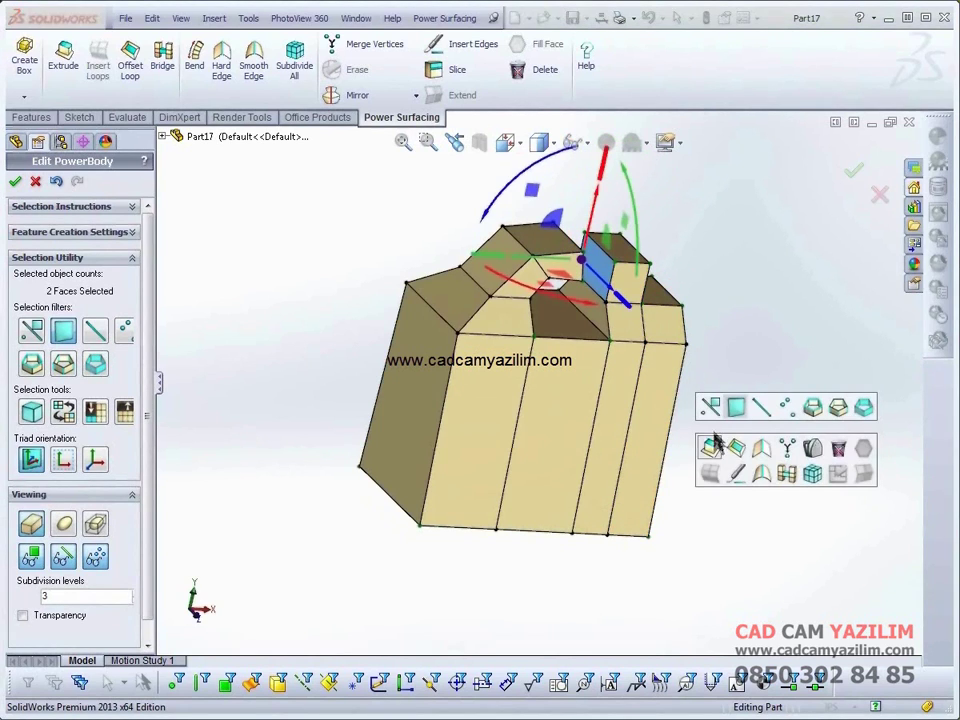
{"action": "left_click", "coordinate": [786, 474]}
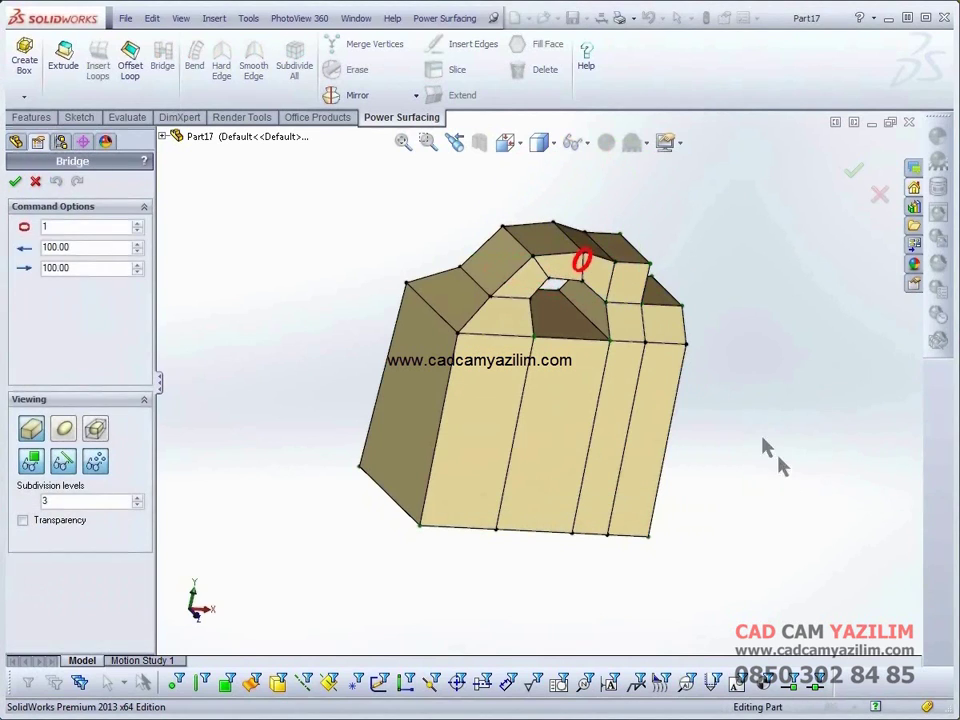
{"action": "left_click", "coordinate": [16, 182]}
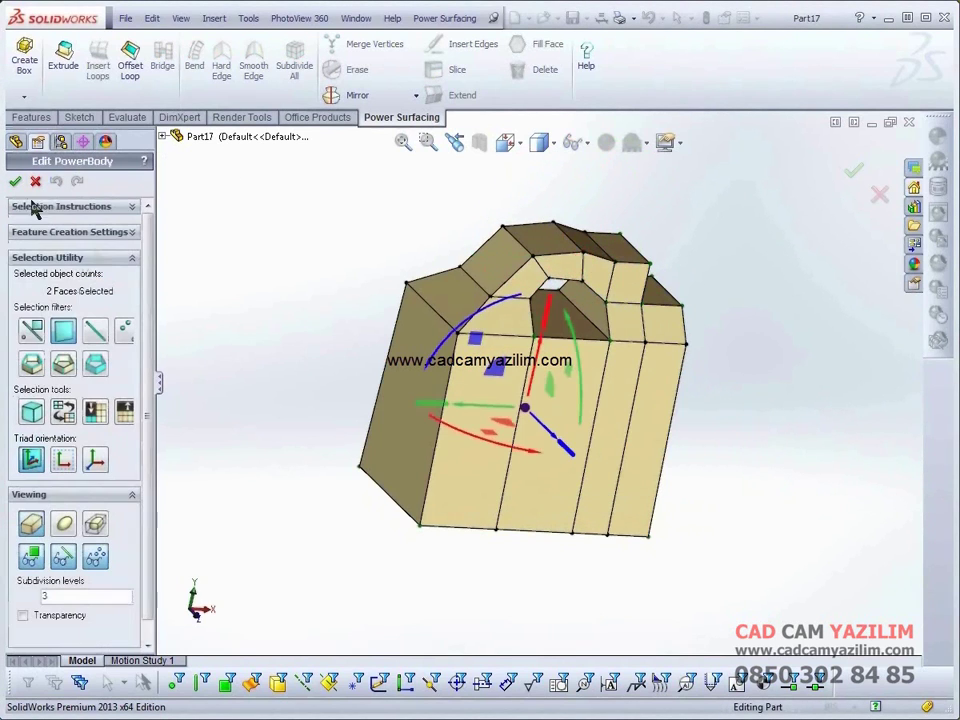
Step: Select the ring of faces around the handle and lower it slightly
{"action": "mouse_move", "coordinate": [784, 611]}
{"action": "middle_mouse_down"}
{"action": "mouse_move", "coordinate": [762, 519]}
{"action": "mouse_move", "coordinate": [735, 489]}
{"action": "middle_mouse_up"}
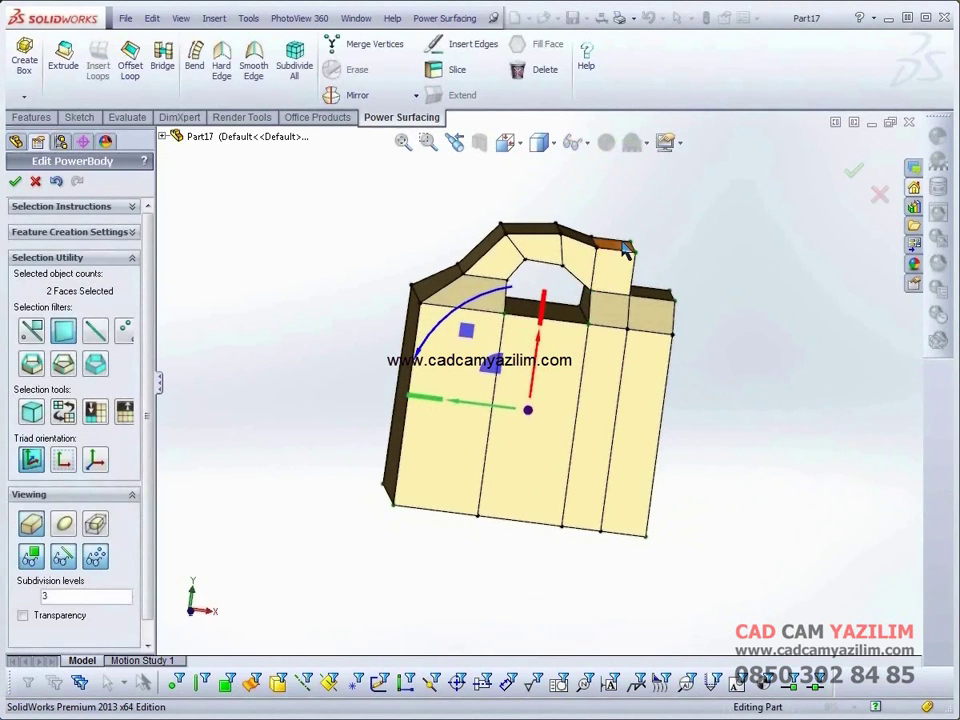
{"action": "double_click", "coordinate": [547, 280]}
{"action": "mouse_move", "coordinate": [760, 400]}
{"action": "middle_mouse_down"}
{"action": "mouse_move", "coordinate": [774, 414]}
{"action": "mouse_move", "coordinate": [750, 467]}
{"action": "middle_mouse_up"}
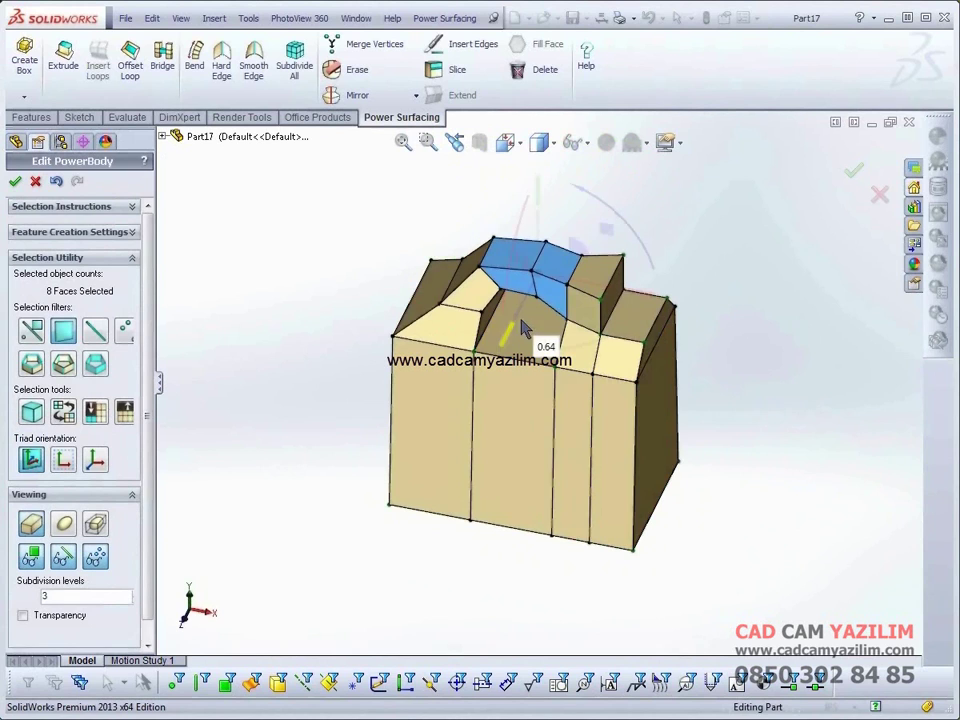
{"action": "middle_click_drag", "start_coordinate": [698, 518], "coordinate": [714, 482]}
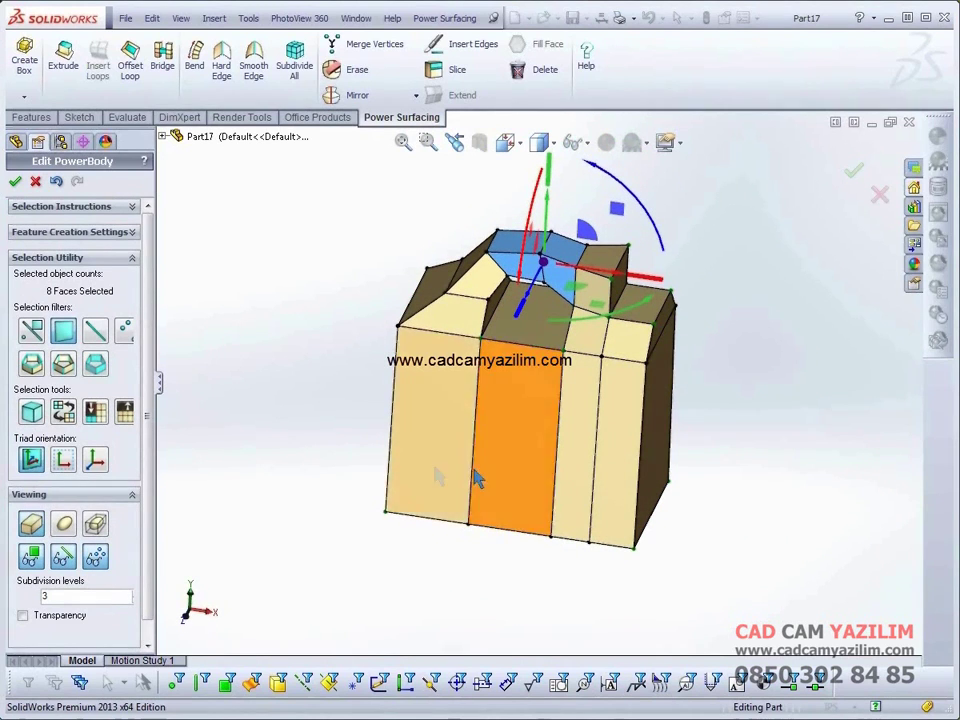
Step: Show the body smoothly subdivided and select a vertical edge loop with the edge filter
{"action": "left_click", "coordinate": [89, 531]}
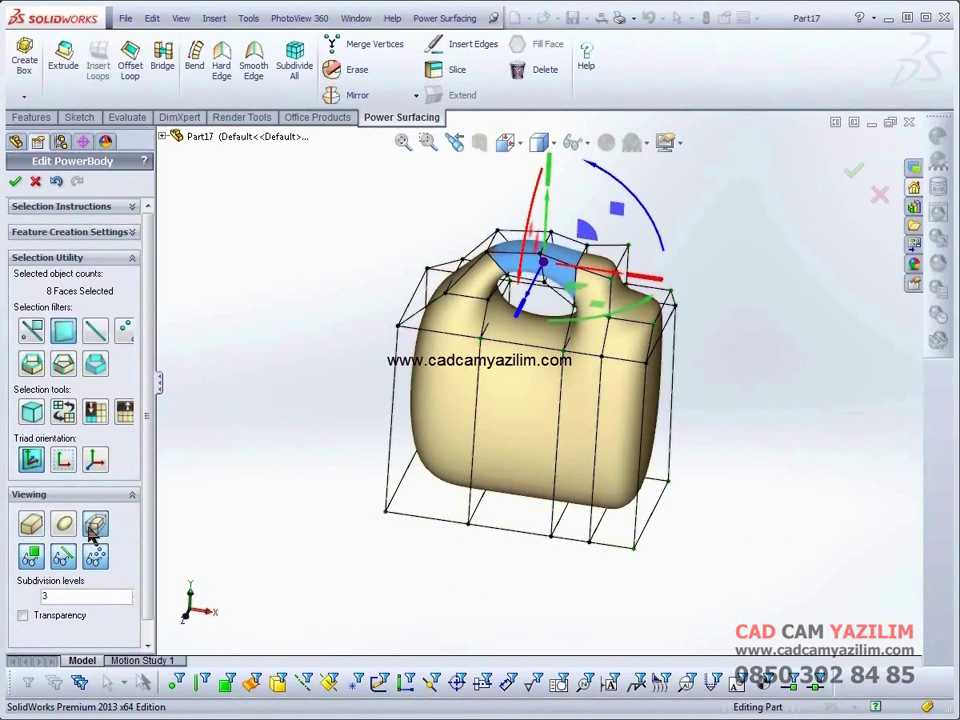
{"action": "mouse_move", "coordinate": [370, 583]}
{"action": "middle_mouse_down"}
{"action": "mouse_move", "coordinate": [509, 490]}
{"action": "mouse_move", "coordinate": [486, 574]}
{"action": "mouse_move", "coordinate": [497, 591]}
{"action": "mouse_move", "coordinate": [505, 576]}
{"action": "mouse_move", "coordinate": [493, 574]}
{"action": "middle_mouse_up"}
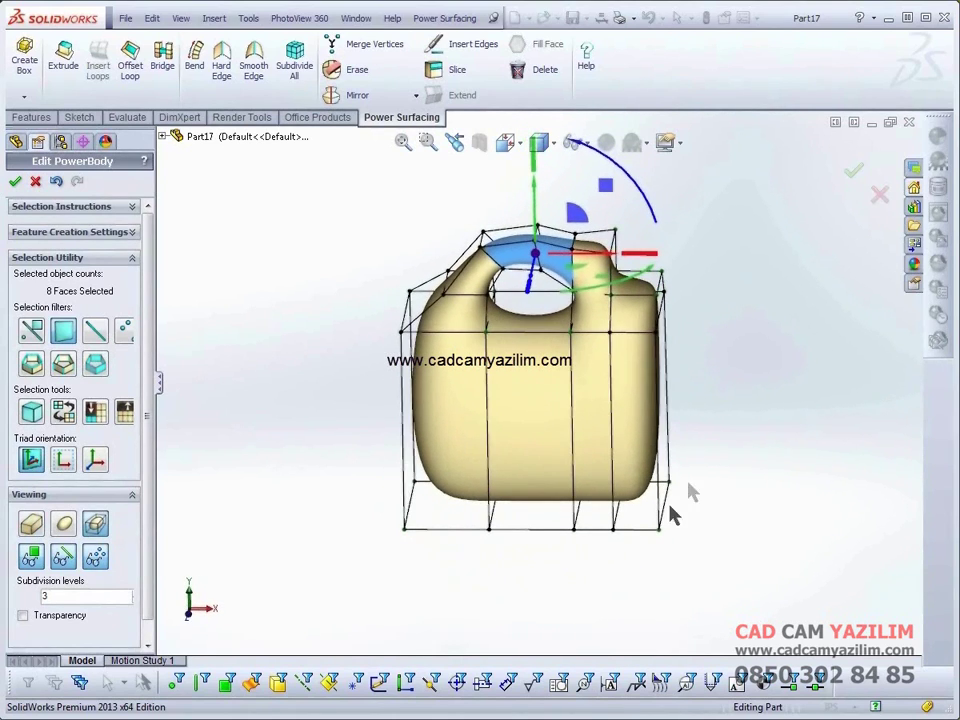
{"action": "right_click", "coordinate": [686, 390]}
{"action": "left_click", "coordinate": [698, 407]}
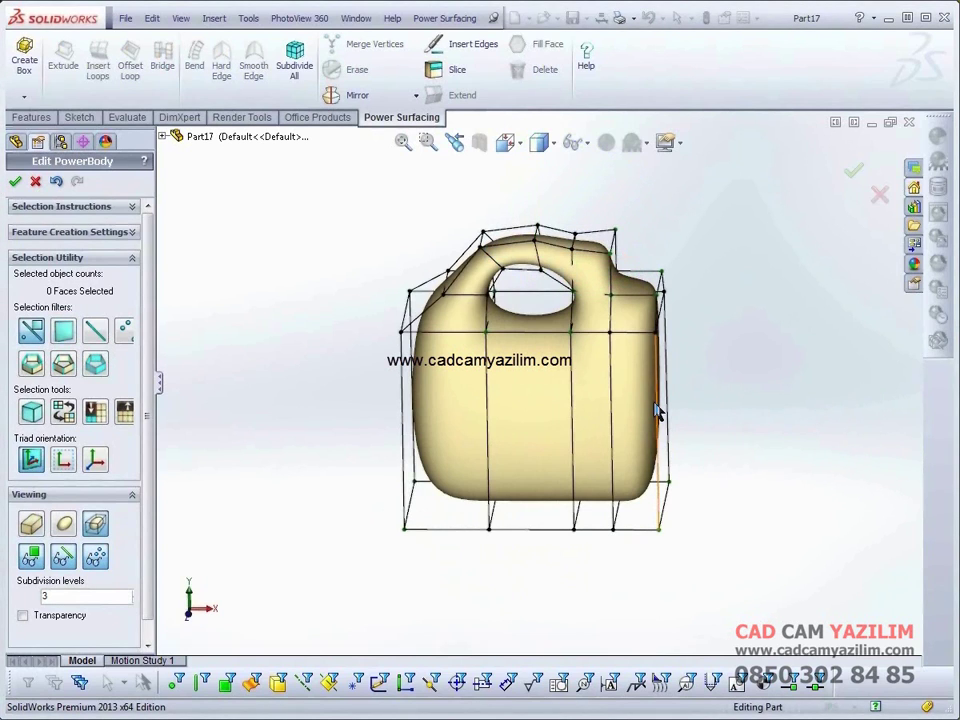
{"action": "left_click", "coordinate": [657, 410]}
{"action": "double_click", "coordinate": [658, 430]}
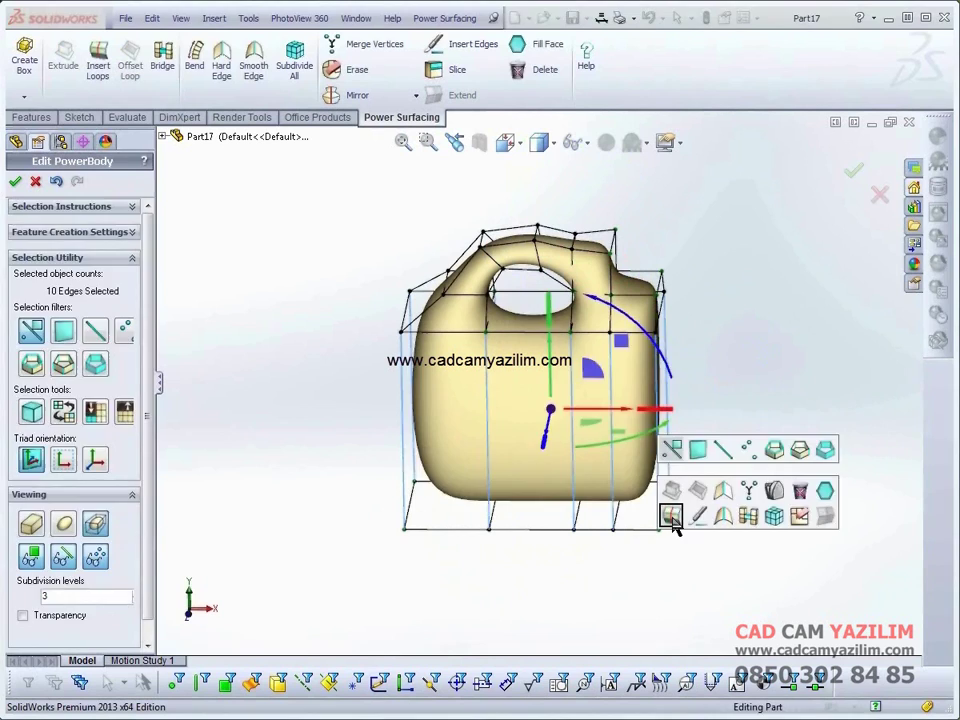
Step: Insert two horizontal loops around the lower body with loop count 2 and slide 50
{"action": "left_click", "coordinate": [671, 515]}
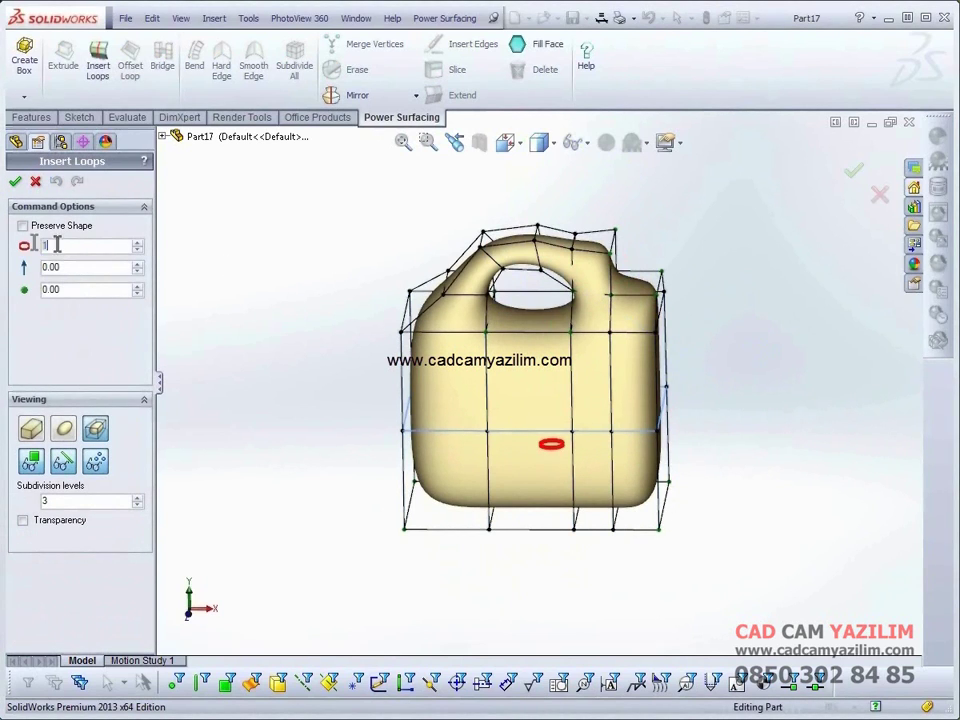
{"action": "type", "text": "2"}
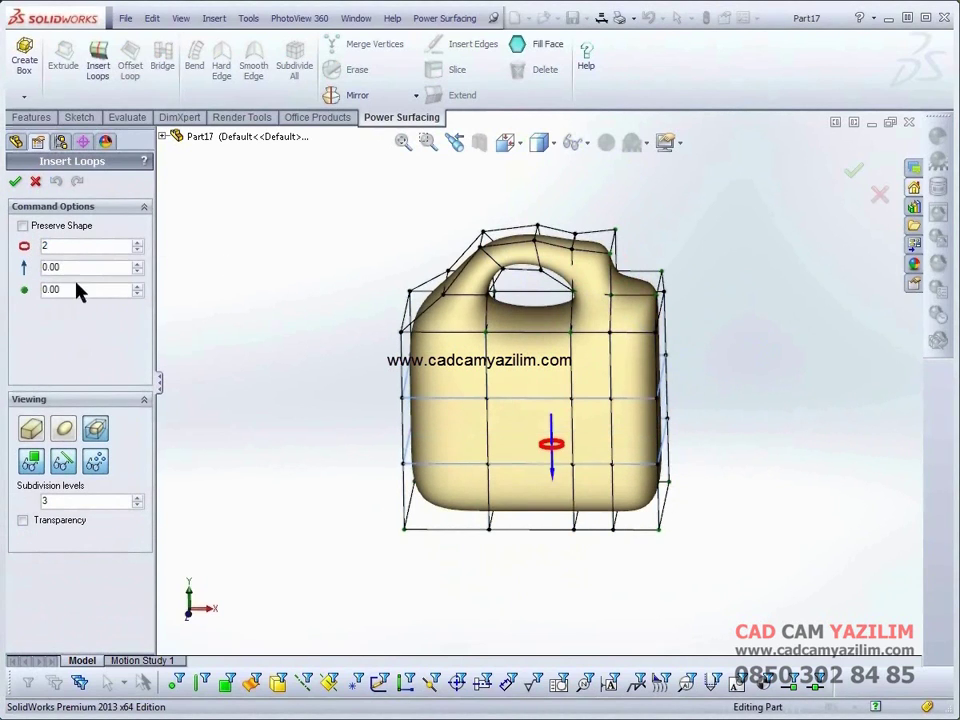
{"action": "left_click_drag", "start_coordinate": [71, 289], "coordinate": [20, 287]}
{"action": "type", "text": "50"}
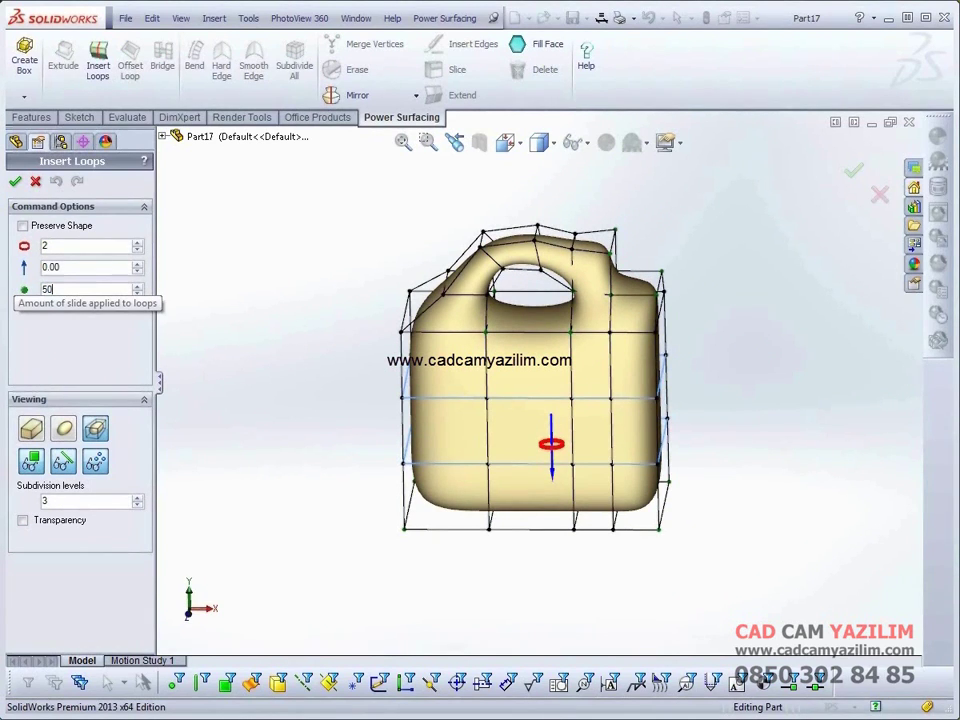
{"action": "key", "text": "Return"}
{"action": "type", "text": "5"}
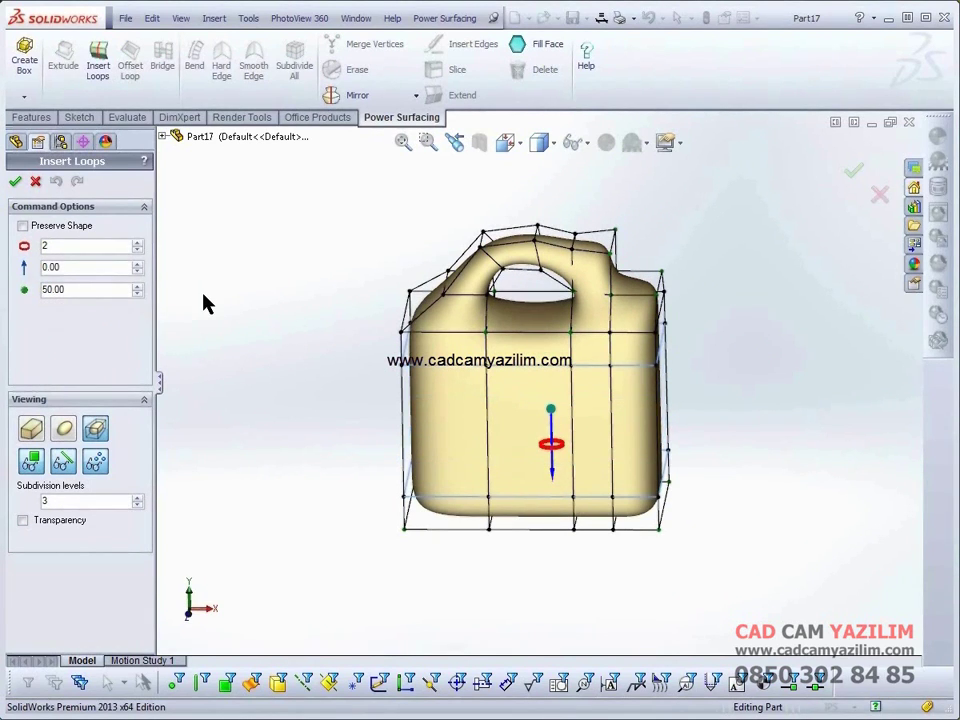
{"action": "key", "text": "Return"}
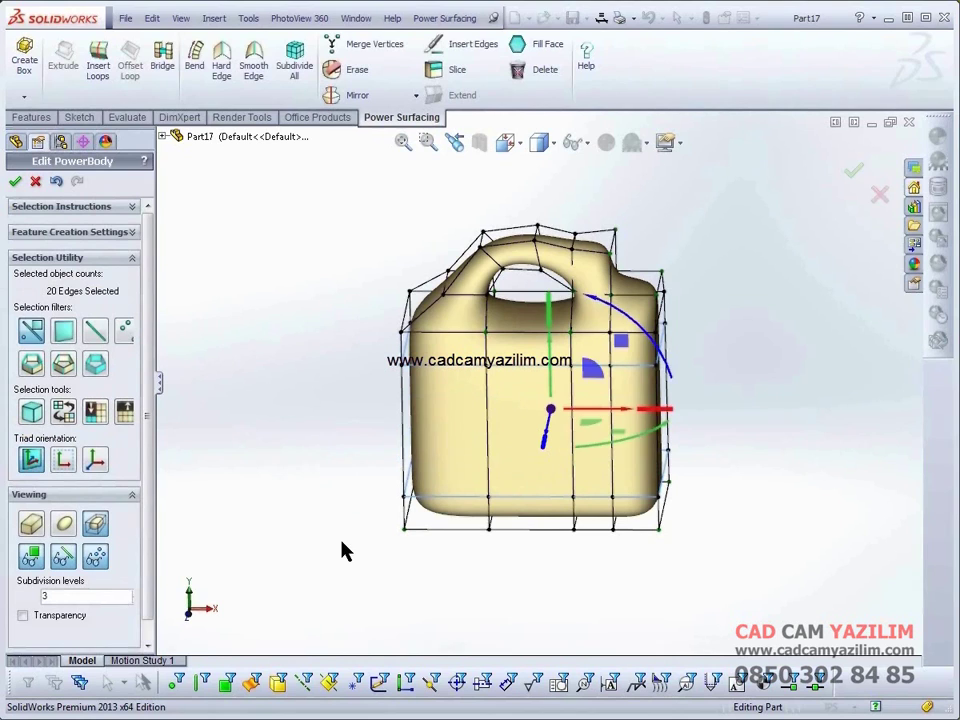
Step: Hide the control cage and select the vertical edge loop down the left side
{"action": "left_click", "coordinate": [342, 551]}
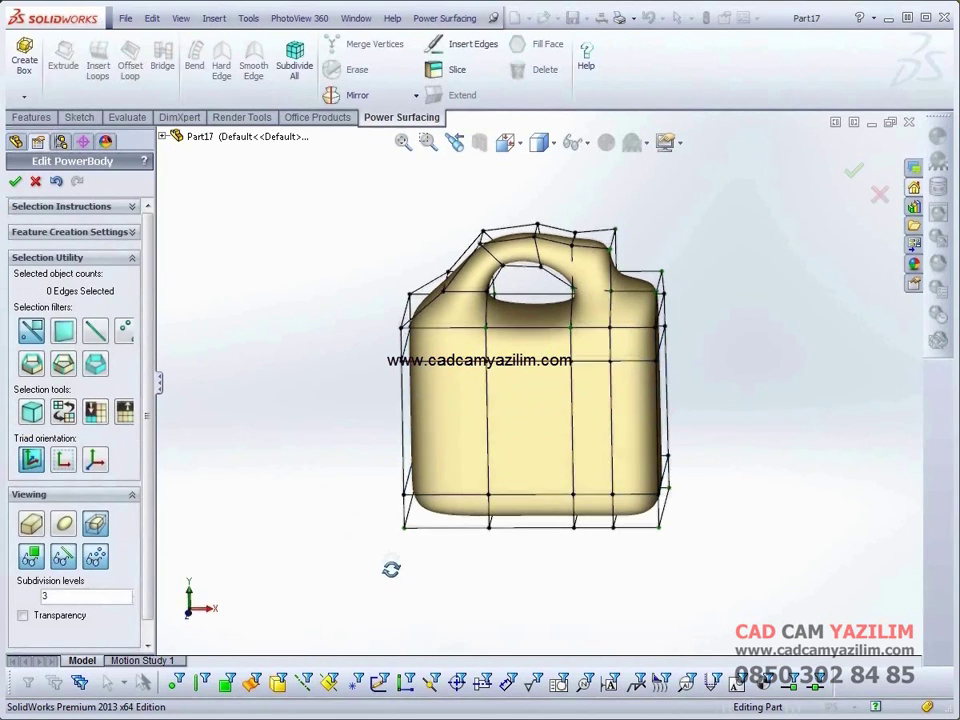
{"action": "middle_click_drag", "start_coordinate": [391, 568], "coordinate": [310, 566]}
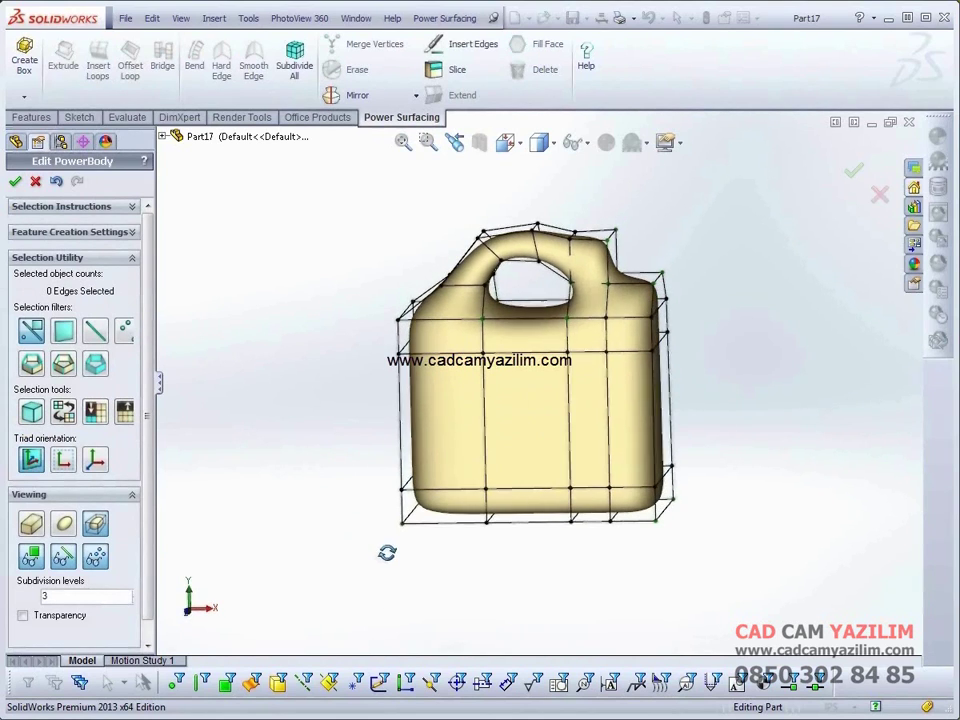
{"action": "left_click", "coordinate": [64, 525]}
{"action": "middle_click_drag", "start_coordinate": [417, 601], "coordinate": [423, 597]}
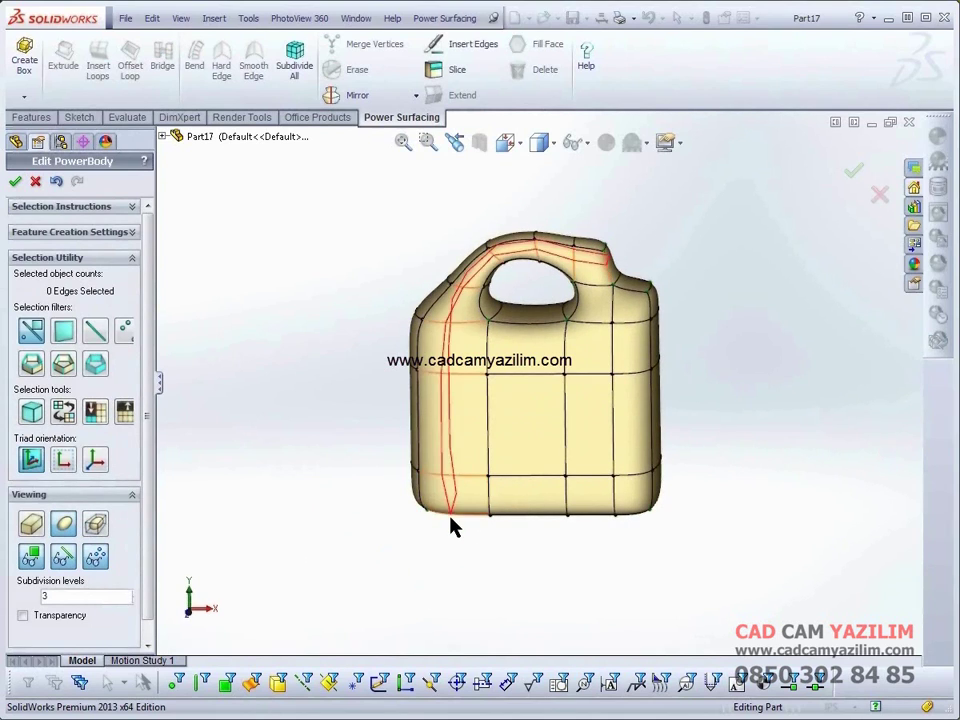
{"action": "left_click", "coordinate": [456, 522]}
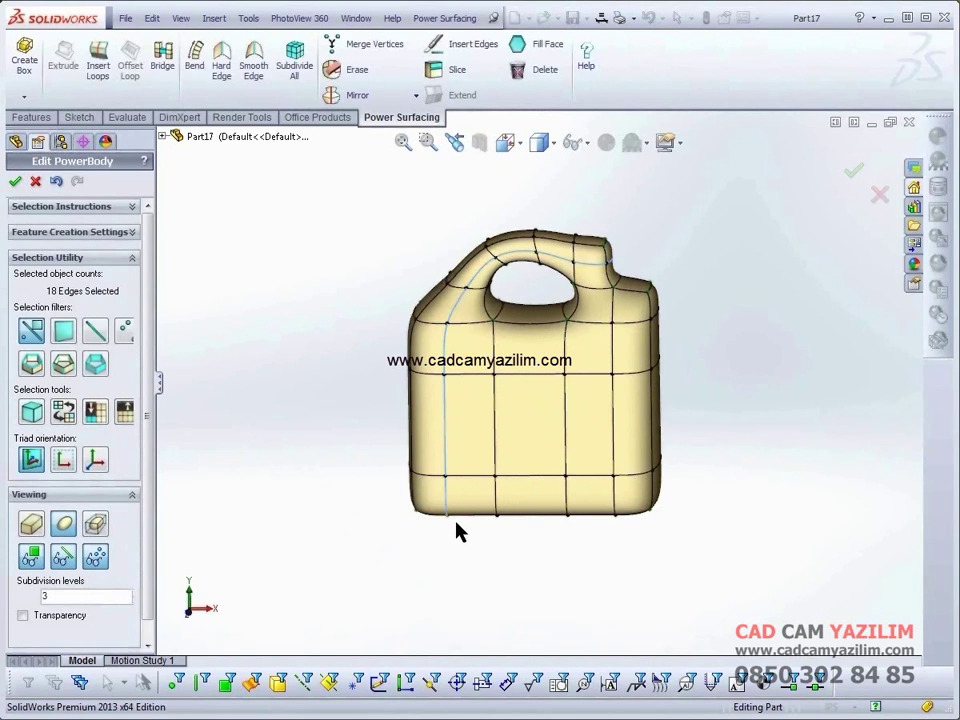
Step: Switch to face selection and box-select the fifteen lower front faces
{"action": "middle_click_drag", "start_coordinate": [530, 612], "coordinate": [527, 583]}
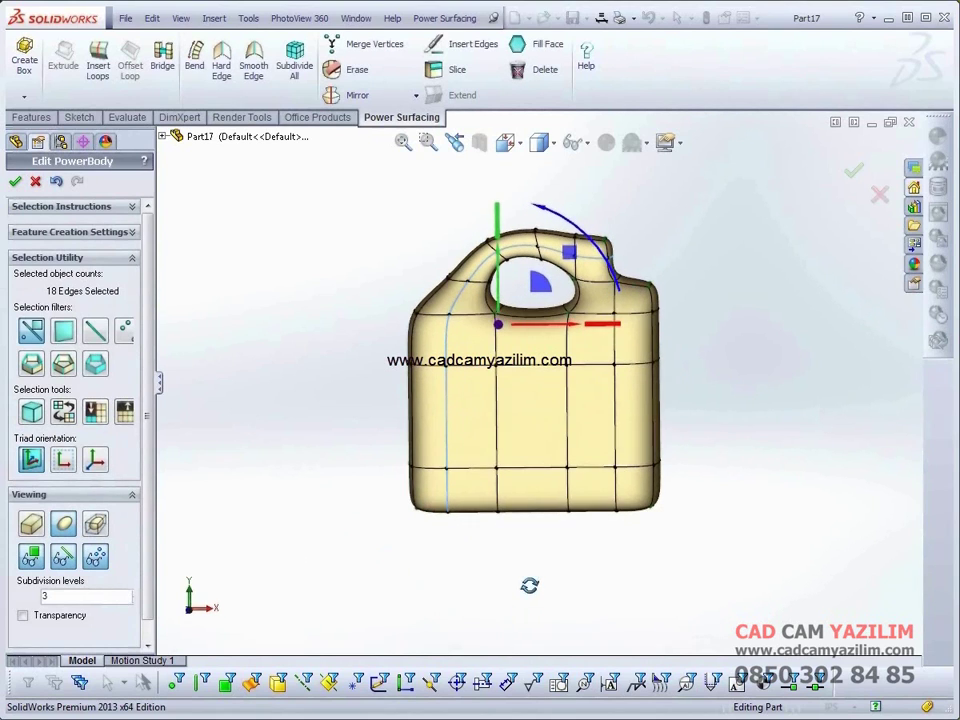
{"action": "key", "text": "s"}
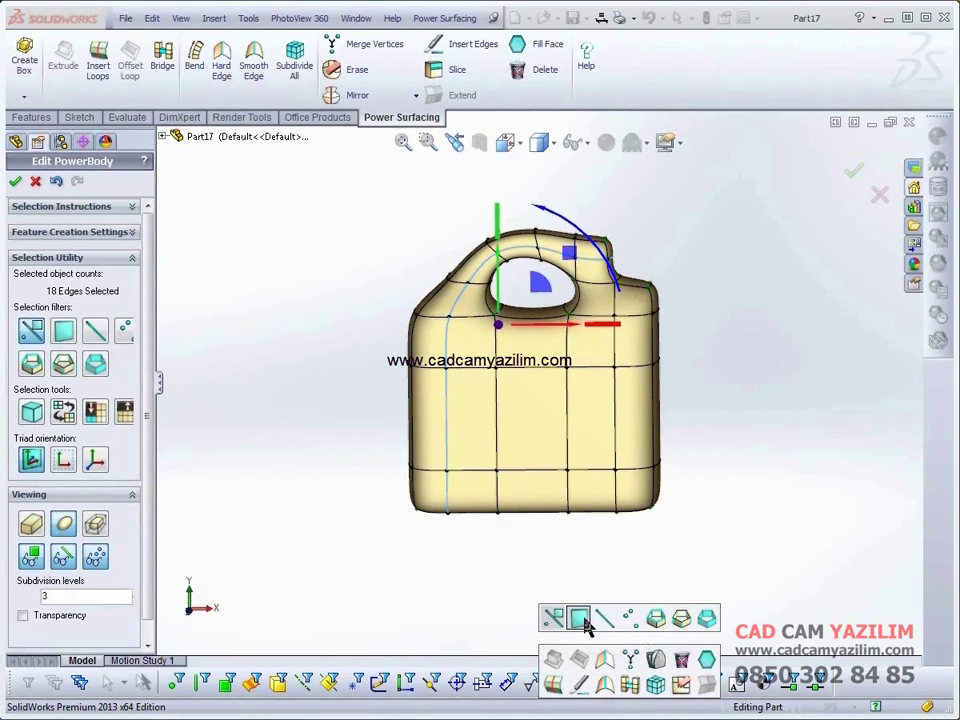
{"action": "left_click", "coordinate": [580, 620]}
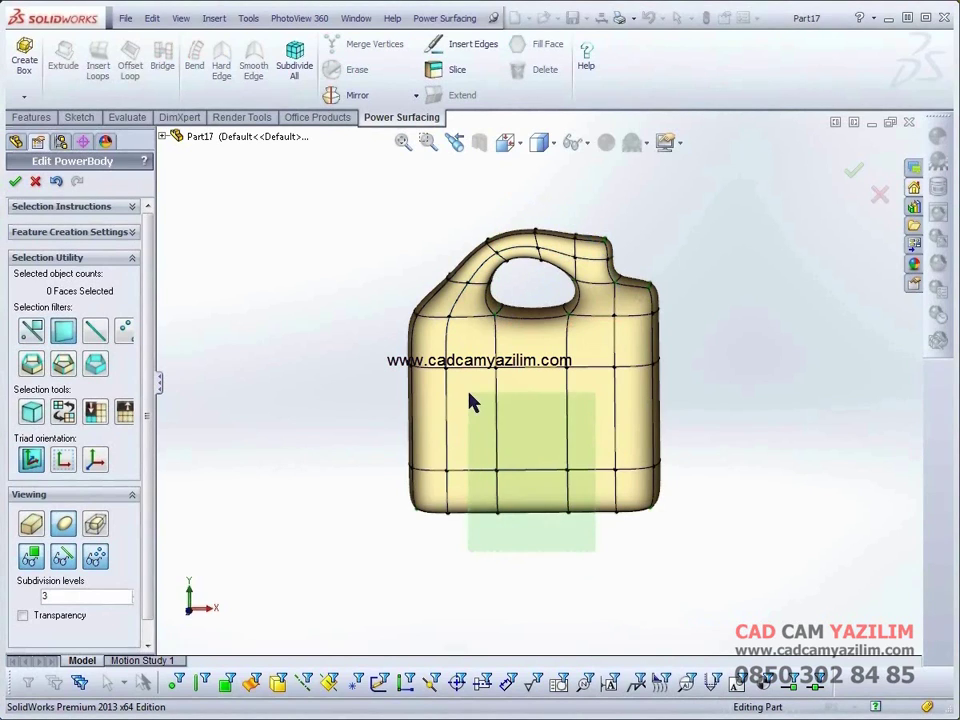
{"action": "left_click_drag", "start_coordinate": [595, 550], "coordinate": [471, 401]}
{"action": "key", "text": "s"}
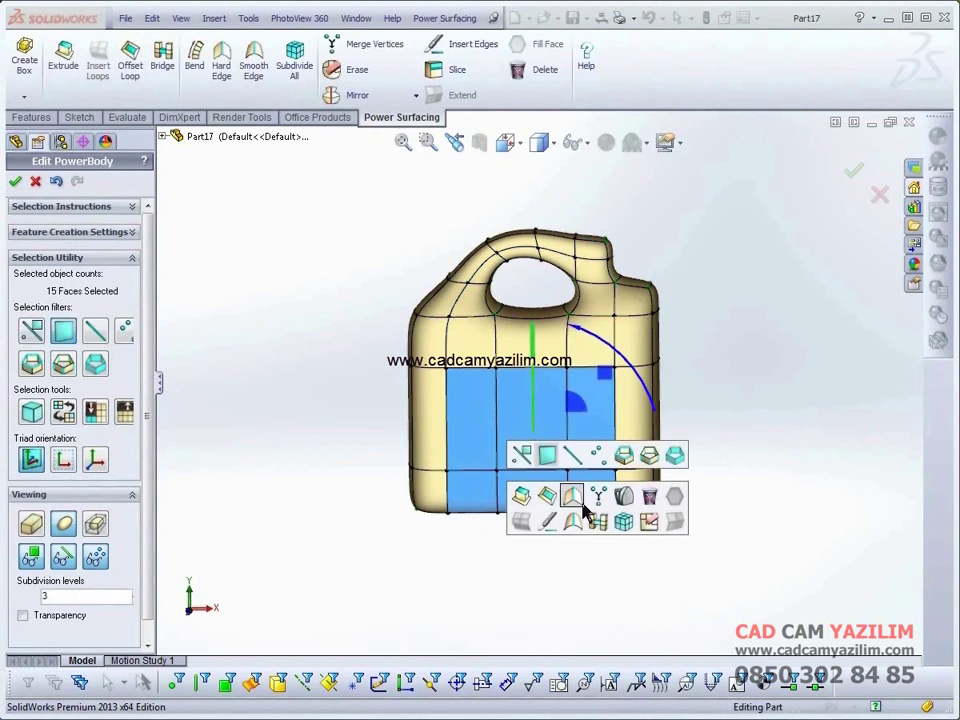
Step: Add an offset border loop inside the selected front faces
{"action": "left_click", "coordinate": [580, 510]}
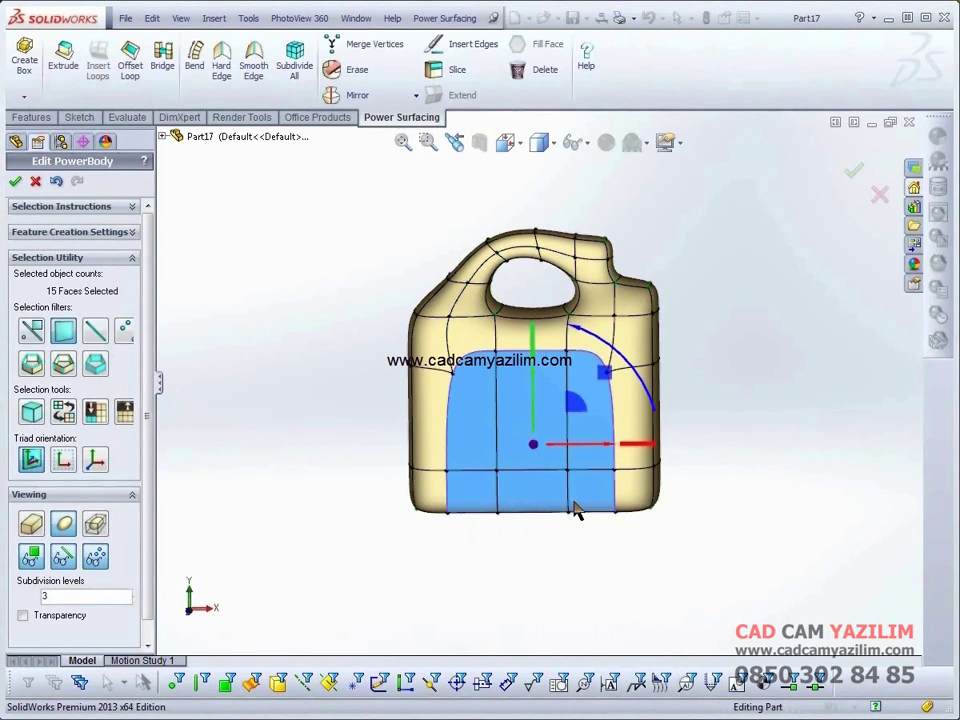
{"action": "key", "text": "s"}
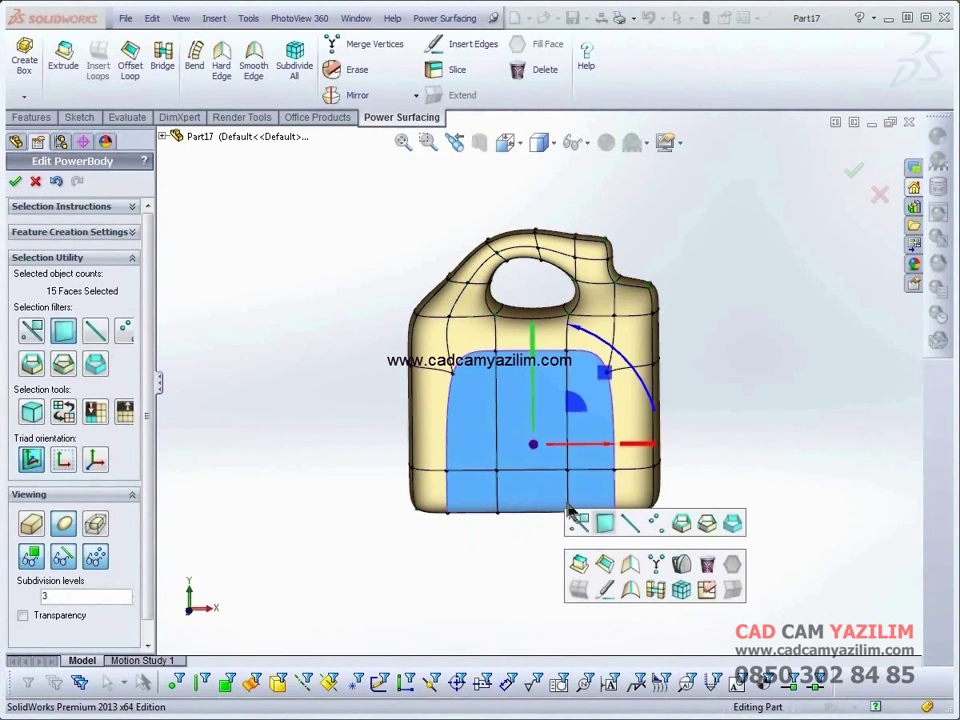
{"action": "left_click", "coordinate": [604, 566]}
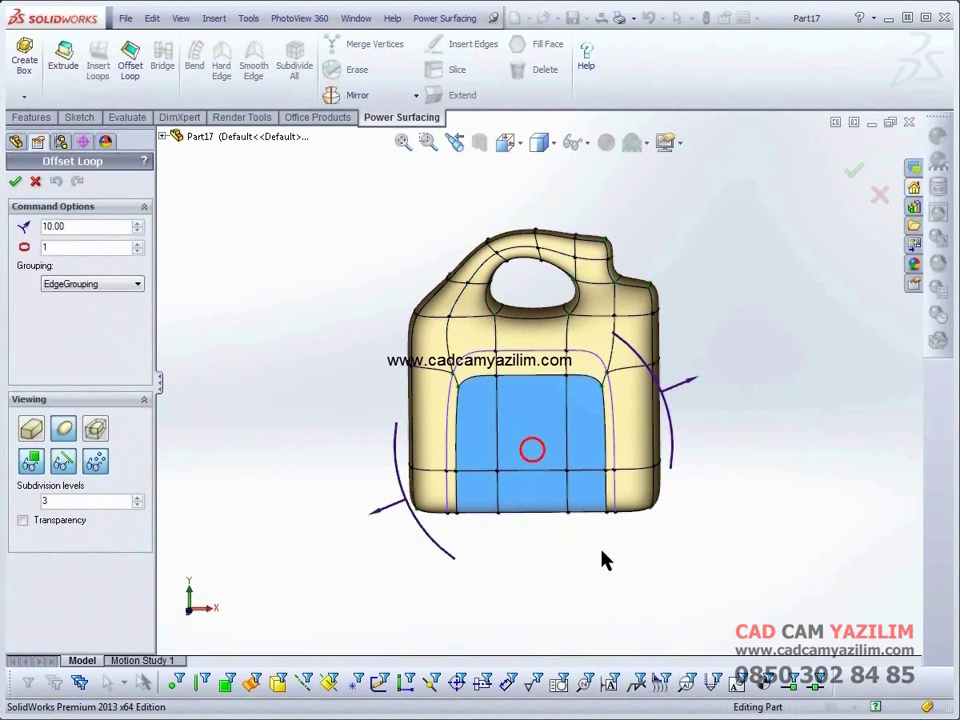
{"action": "key", "text": "Return"}
Step: Select the inner front panel faces and push them inward into a recess
{"action": "key", "text": "s"}
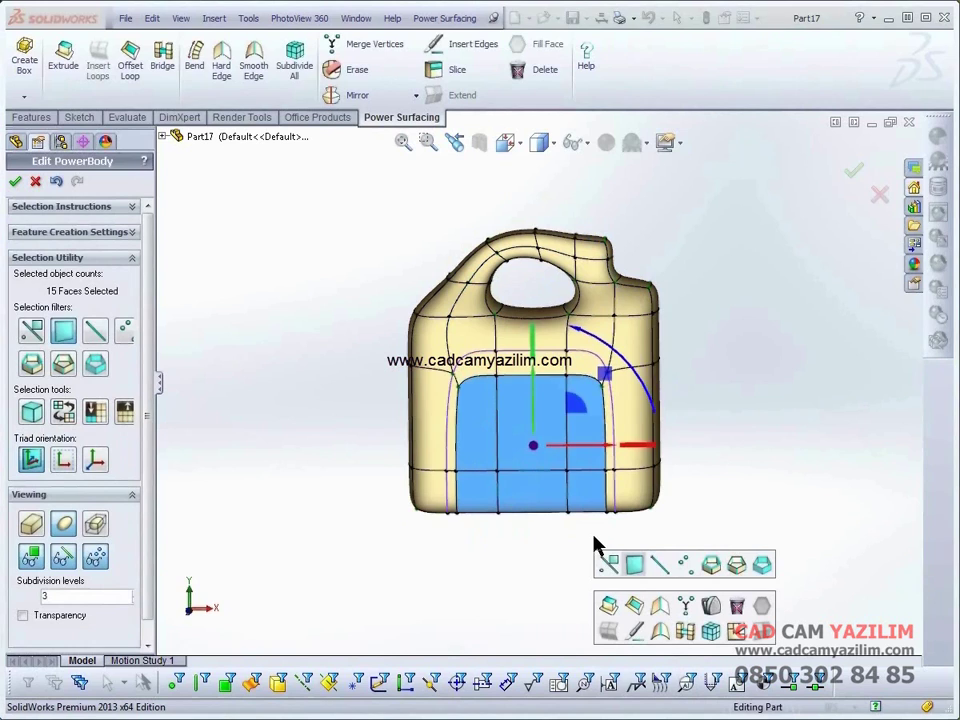
{"action": "left_click", "coordinate": [658, 607]}
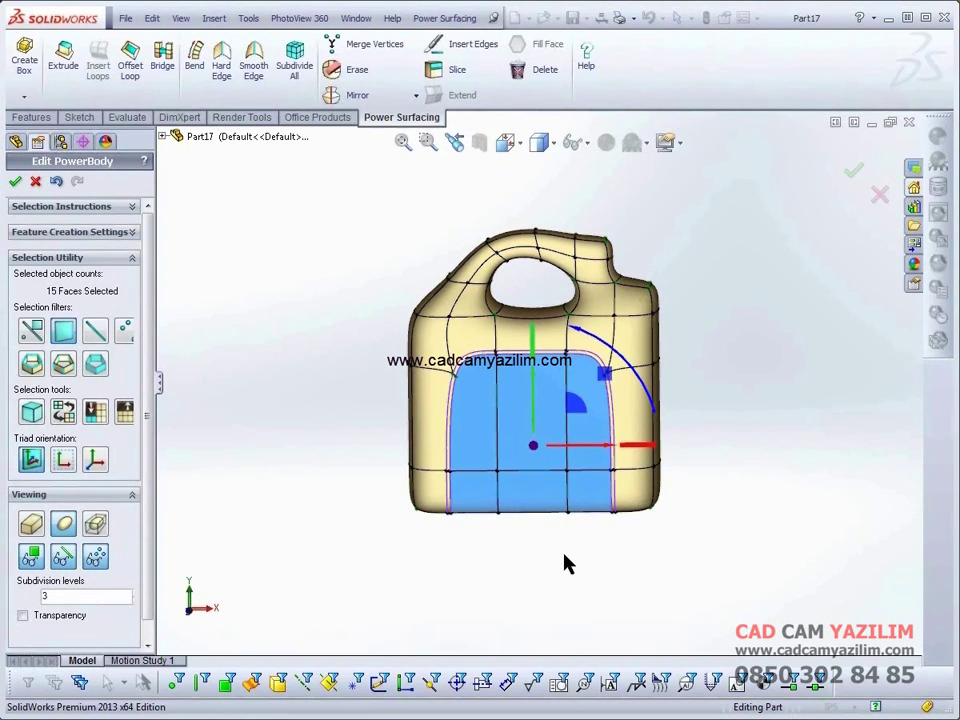
{"action": "mouse_move", "coordinate": [565, 565]}
{"action": "middle_mouse_down"}
{"action": "mouse_move", "coordinate": [542, 559]}
{"action": "mouse_move", "coordinate": [536, 573]}
{"action": "middle_mouse_up"}
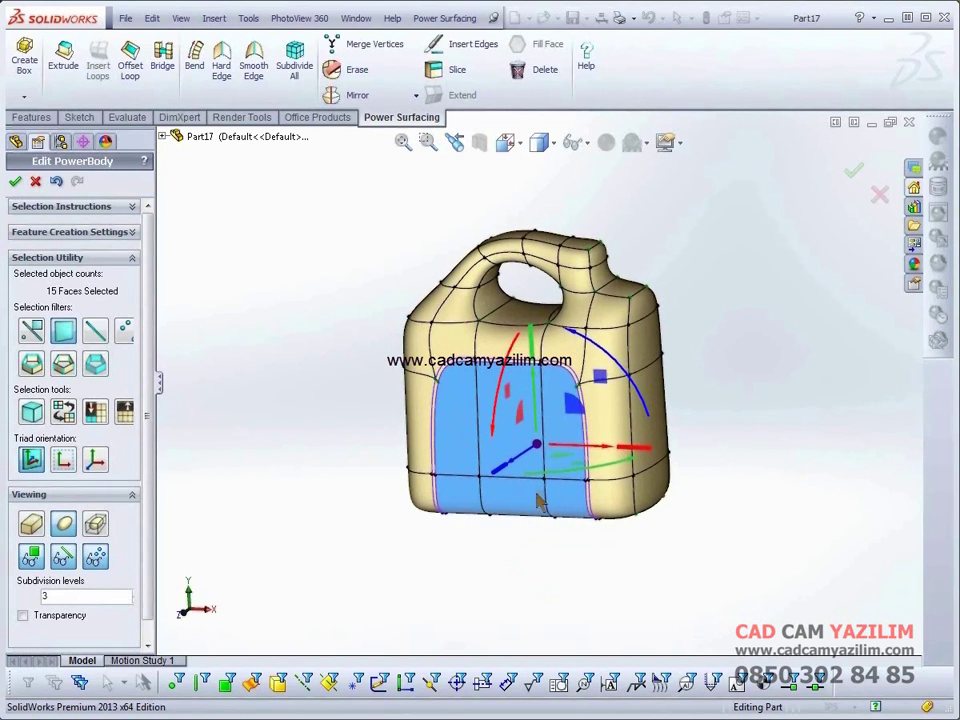
{"action": "left_click_drag", "start_coordinate": [540, 453], "coordinate": [544, 476]}
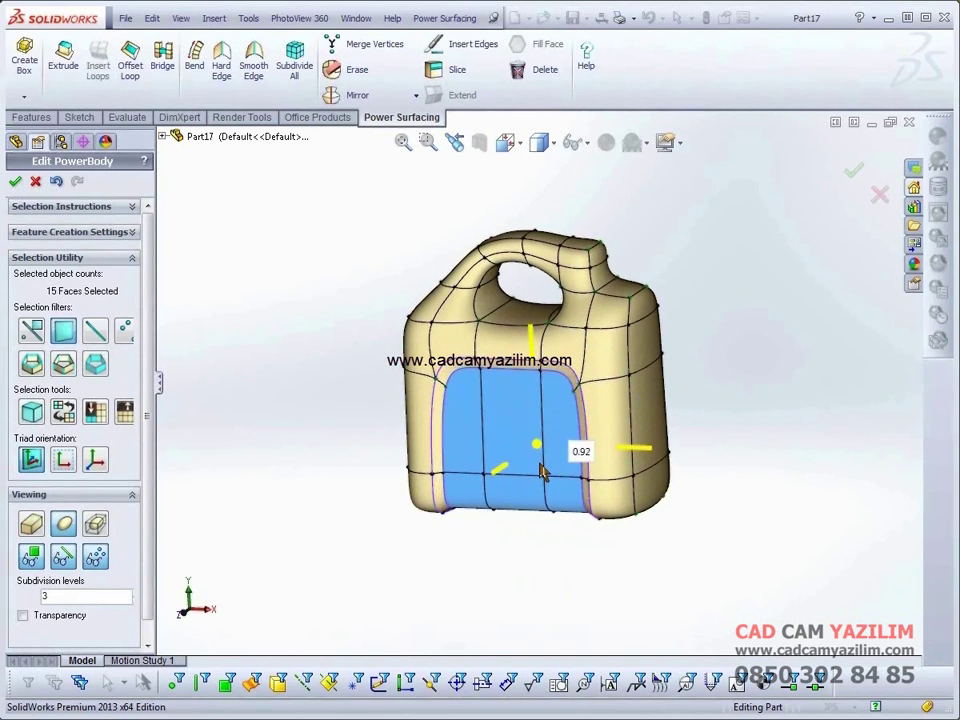
{"action": "mouse_move", "coordinate": [503, 600]}
{"action": "middle_mouse_down"}
{"action": "mouse_move", "coordinate": [504, 566]}
{"action": "mouse_move", "coordinate": [517, 570]}
{"action": "middle_mouse_up"}
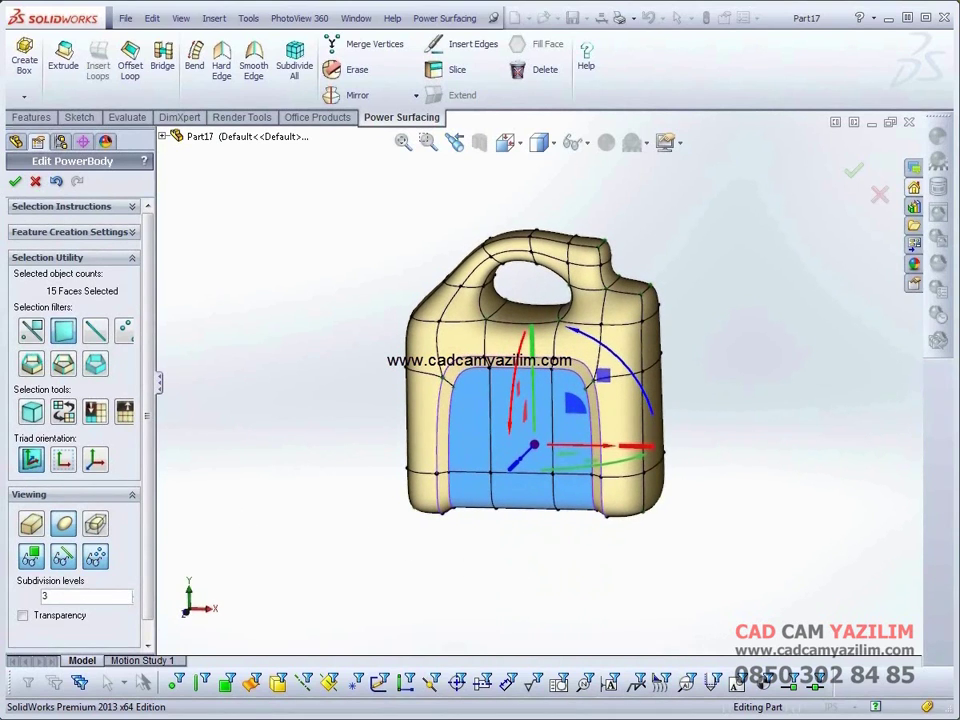
Step: Accept the PowerBody edit and start a sketch on the Front Plane in Front view
{"action": "left_click", "coordinate": [17, 182]}
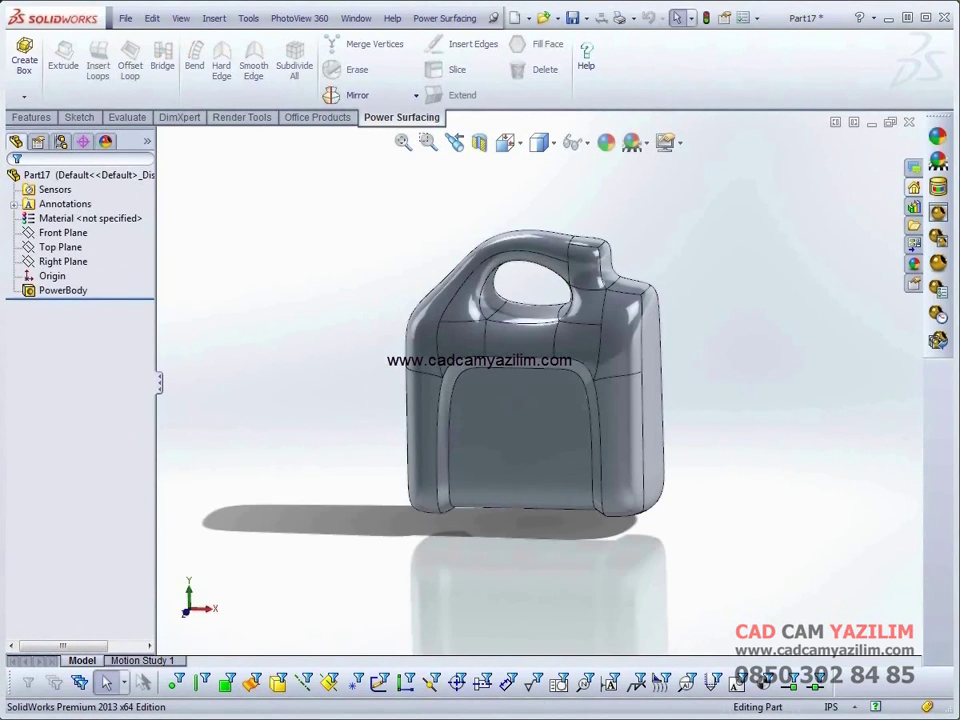
{"action": "left_click", "coordinate": [506, 143]}
{"action": "left_click", "coordinate": [531, 223]}
{"action": "left_click", "coordinate": [62, 232]}
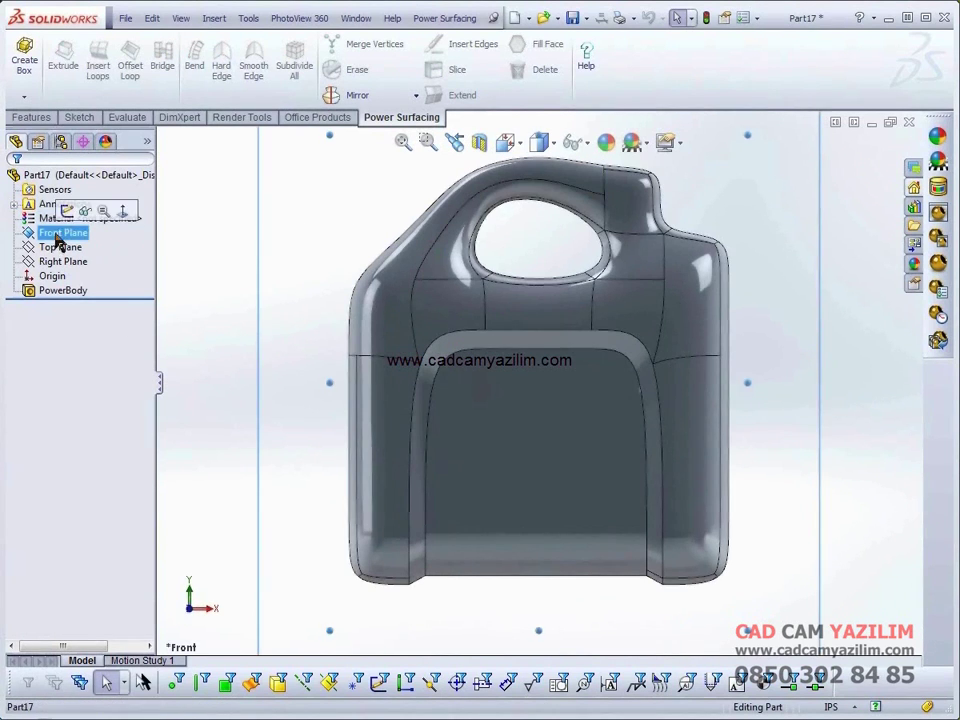
{"action": "left_click", "coordinate": [67, 212]}
Step: Draw a short diagonal line from the upper-left shoulder outward
{"action": "left_click", "coordinate": [104, 44]}
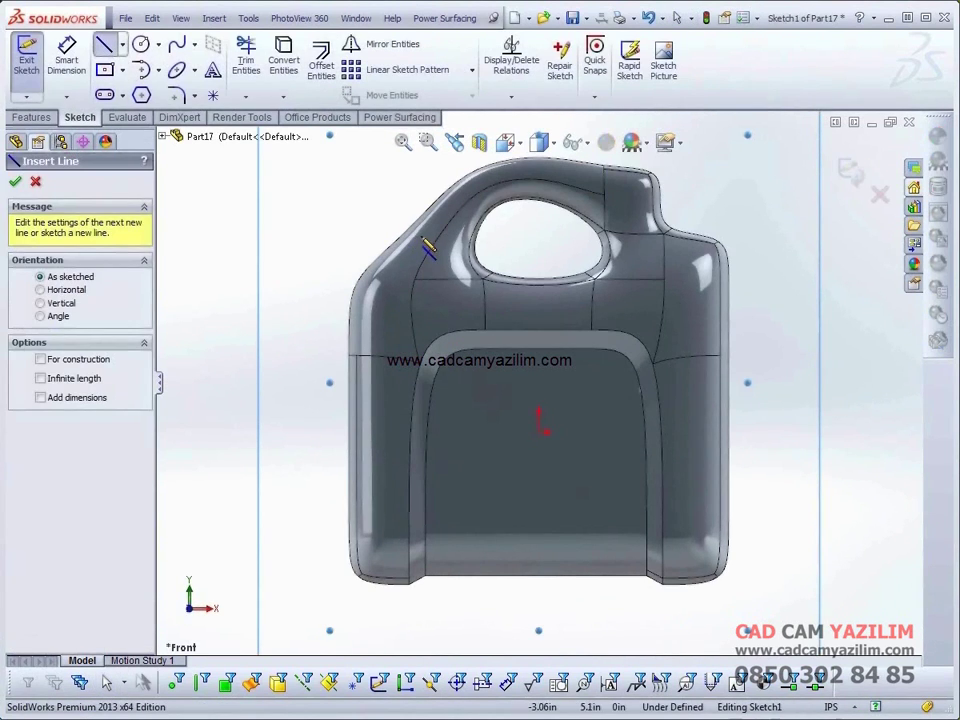
{"action": "left_click", "coordinate": [419, 234]}
{"action": "left_click", "coordinate": [373, 181]}
{"action": "key", "text": "Escape"}
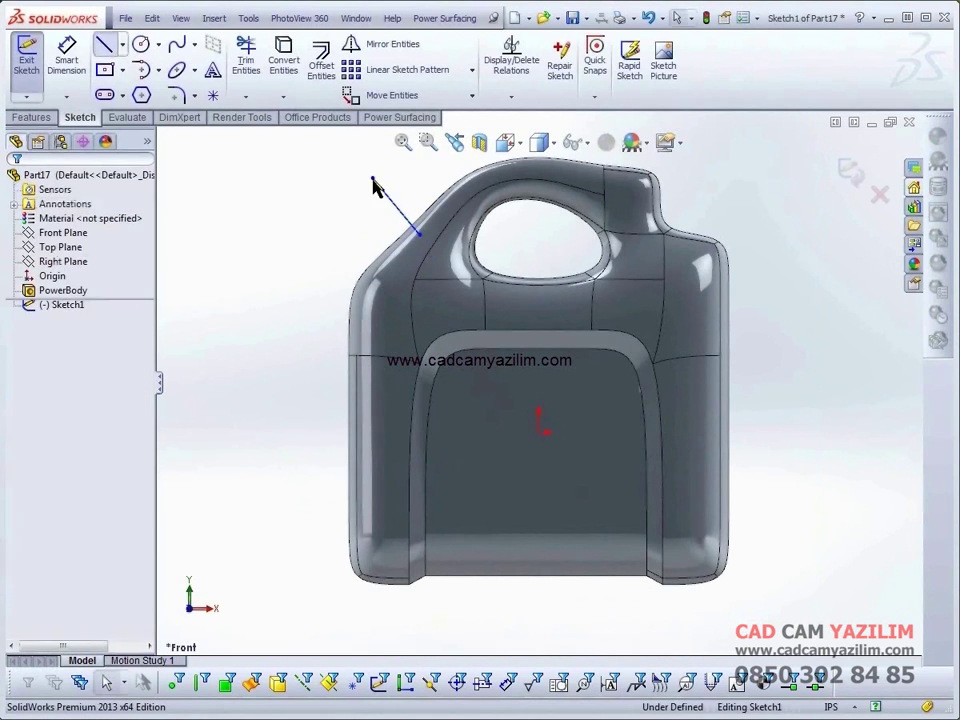
Step: Create Plane1 from Line1 and its endpoint
{"action": "left_click", "coordinate": [26, 56]}
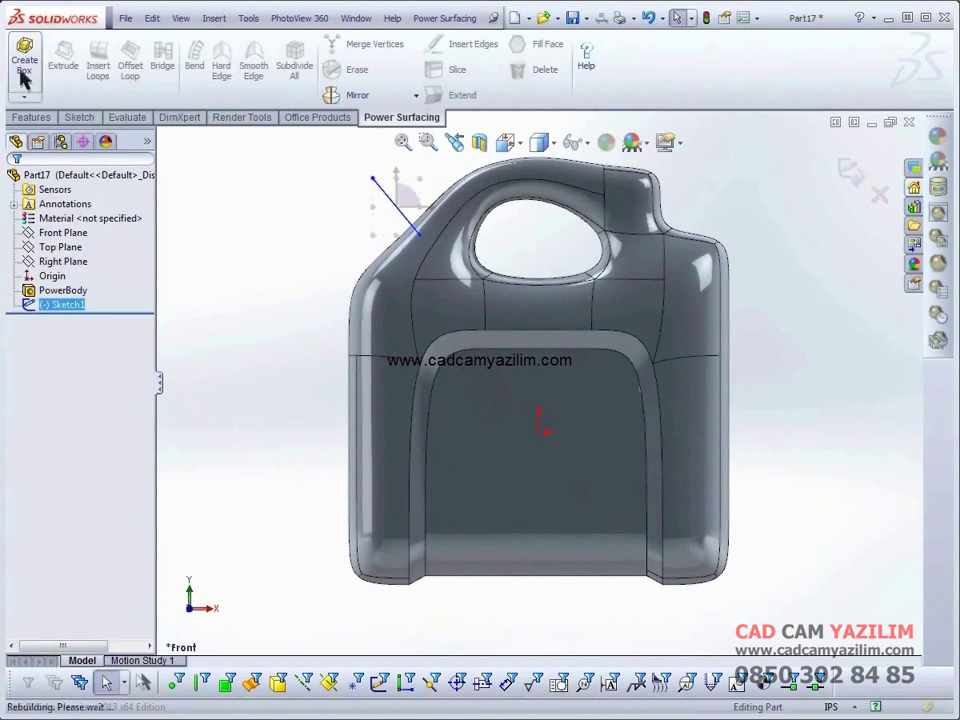
{"action": "left_click", "coordinate": [45, 119]}
{"action": "left_click", "coordinate": [635, 100]}
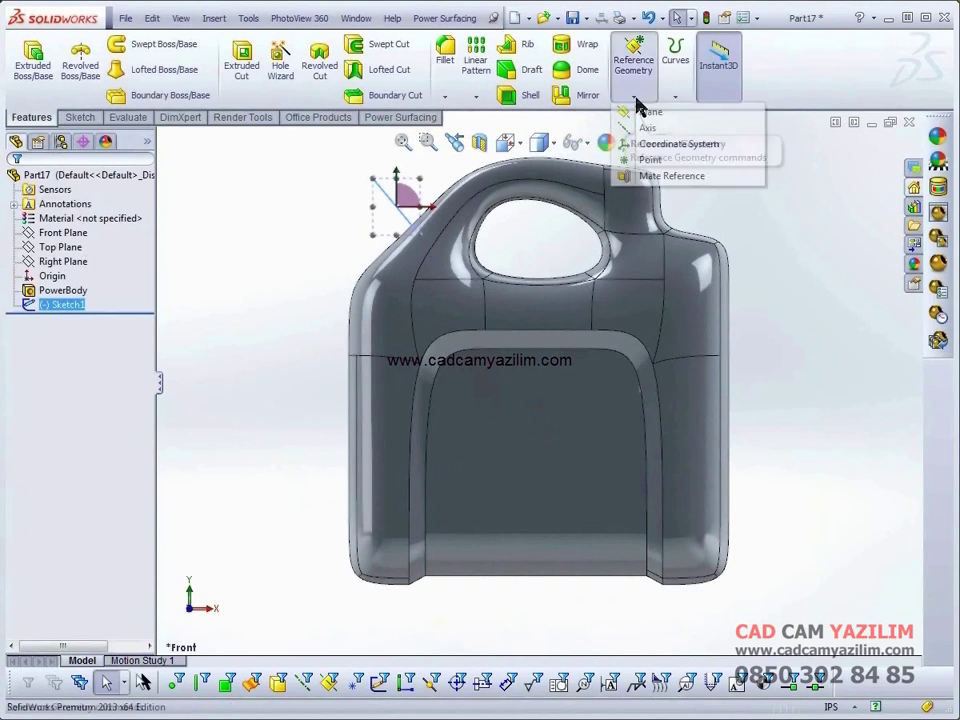
{"action": "left_click", "coordinate": [648, 113]}
{"action": "left_click", "coordinate": [400, 213]}
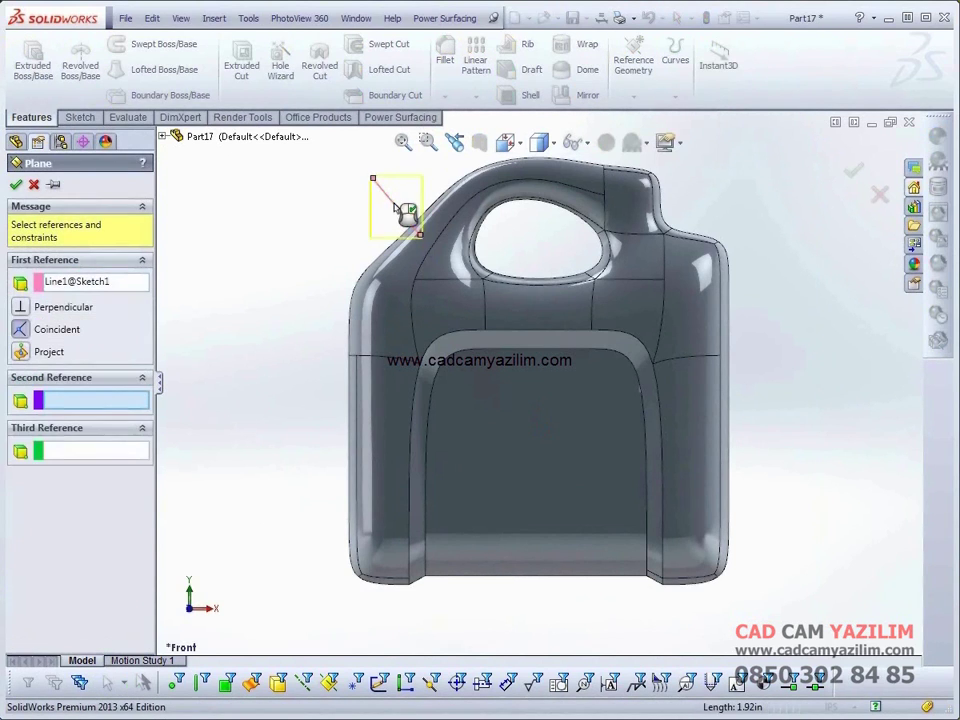
{"action": "left_click", "coordinate": [421, 237]}
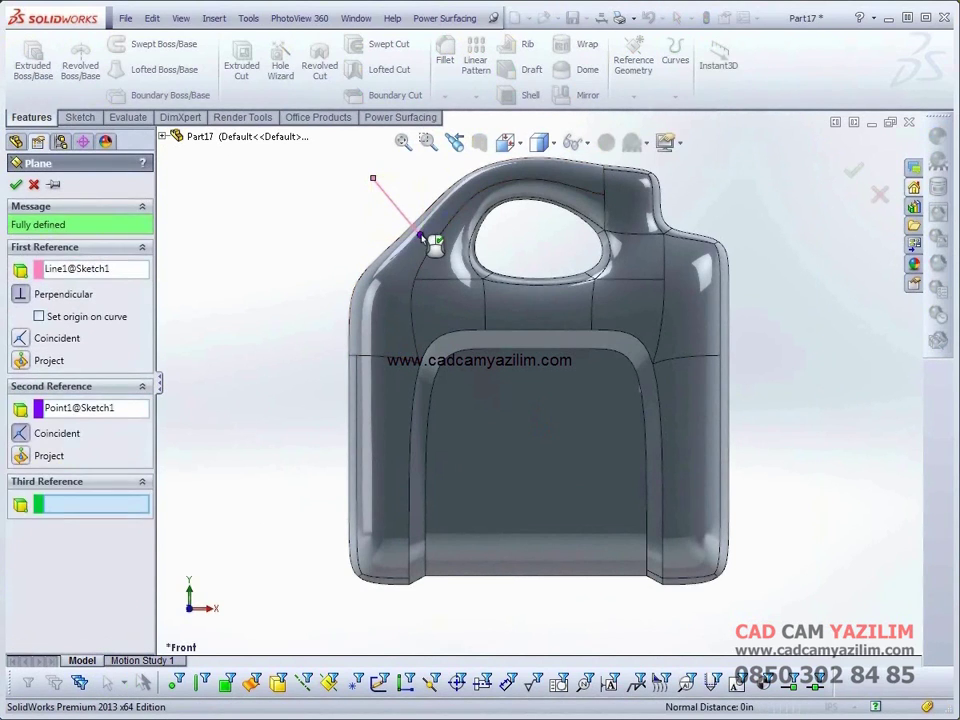
{"action": "left_click", "coordinate": [15, 186]}
Step: Sketch a small spout circle on Plane1 at the line's end
{"action": "mouse_move", "coordinate": [189, 229]}
{"action": "middle_mouse_down"}
{"action": "mouse_move", "coordinate": [311, 268]}
{"action": "mouse_move", "coordinate": [290, 293]}
{"action": "middle_mouse_up"}
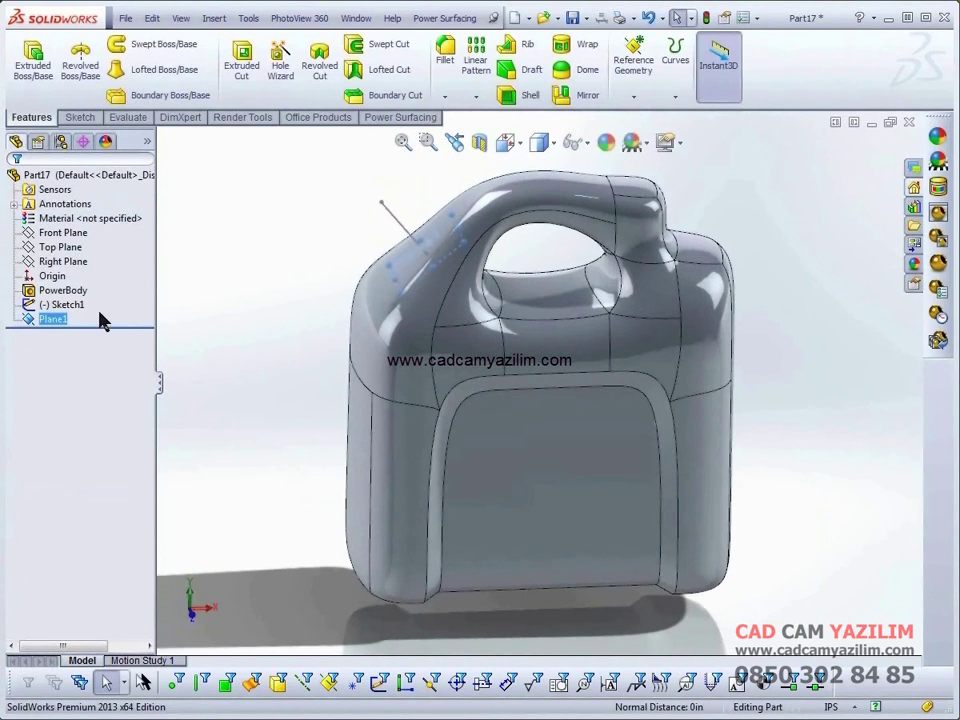
{"action": "left_click", "coordinate": [66, 303], "text": "ctrl"}
{"action": "left_click", "coordinate": [68, 293]}
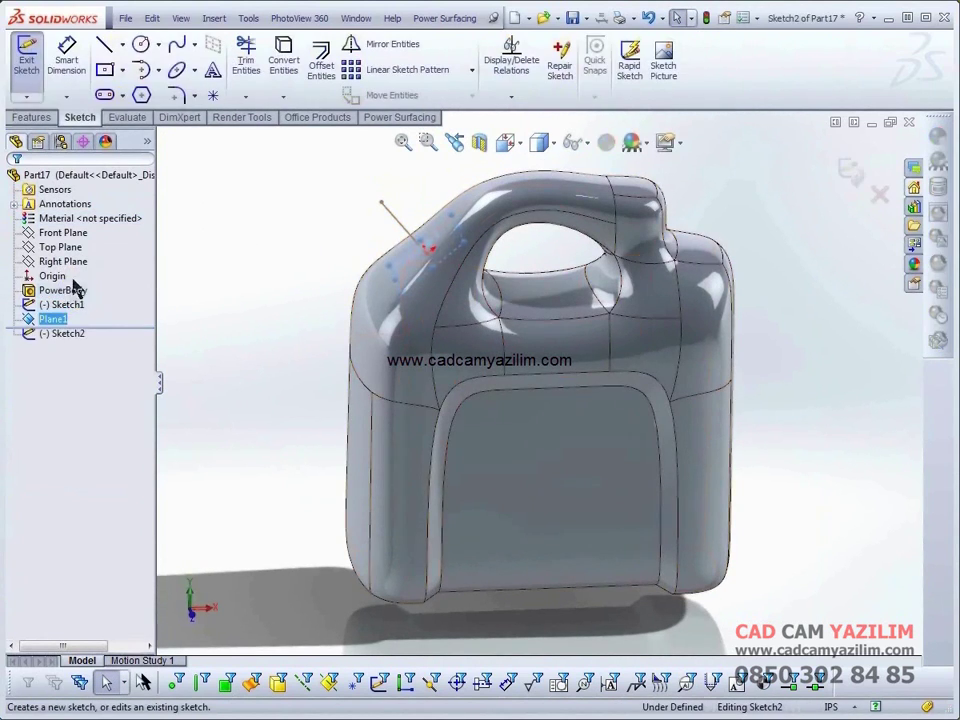
{"action": "left_click", "coordinate": [141, 47]}
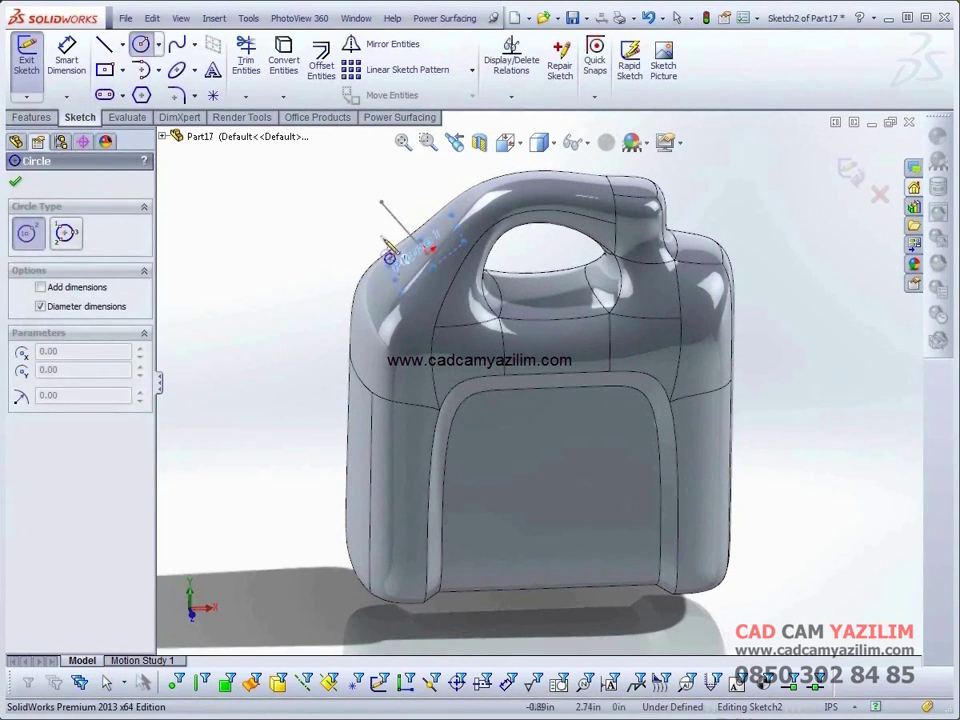
{"action": "left_click", "coordinate": [427, 249]}
{"action": "left_click", "coordinate": [27, 60]}
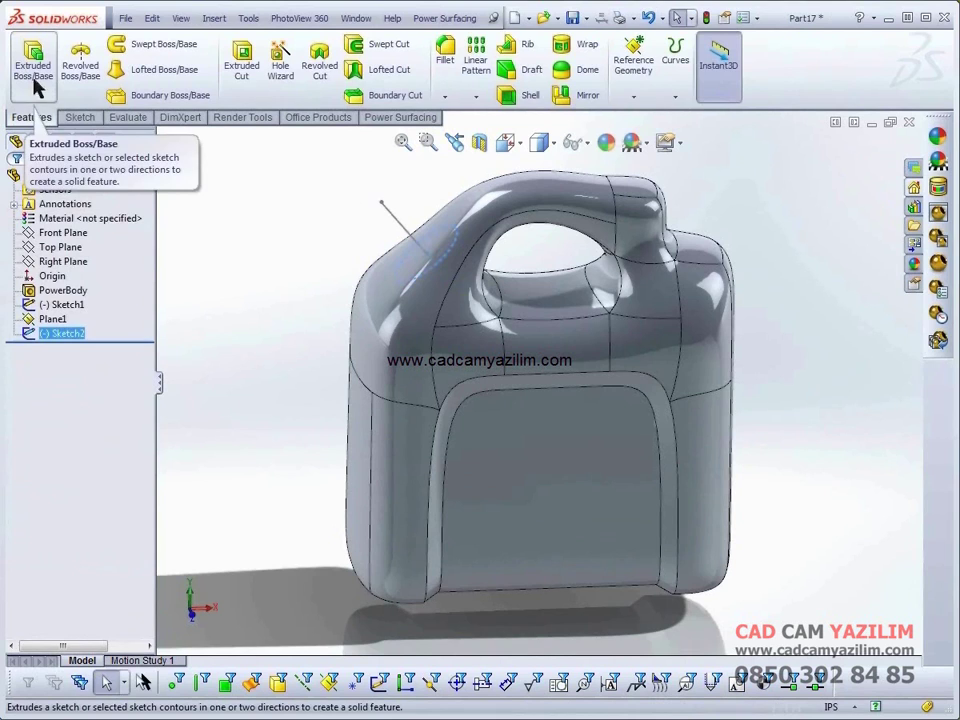
Step: Extrude the circle into a 1.24 in spout boss
{"action": "left_click", "coordinate": [37, 89]}
{"action": "left_click_drag", "start_coordinate": [427, 253], "coordinate": [386, 212]}
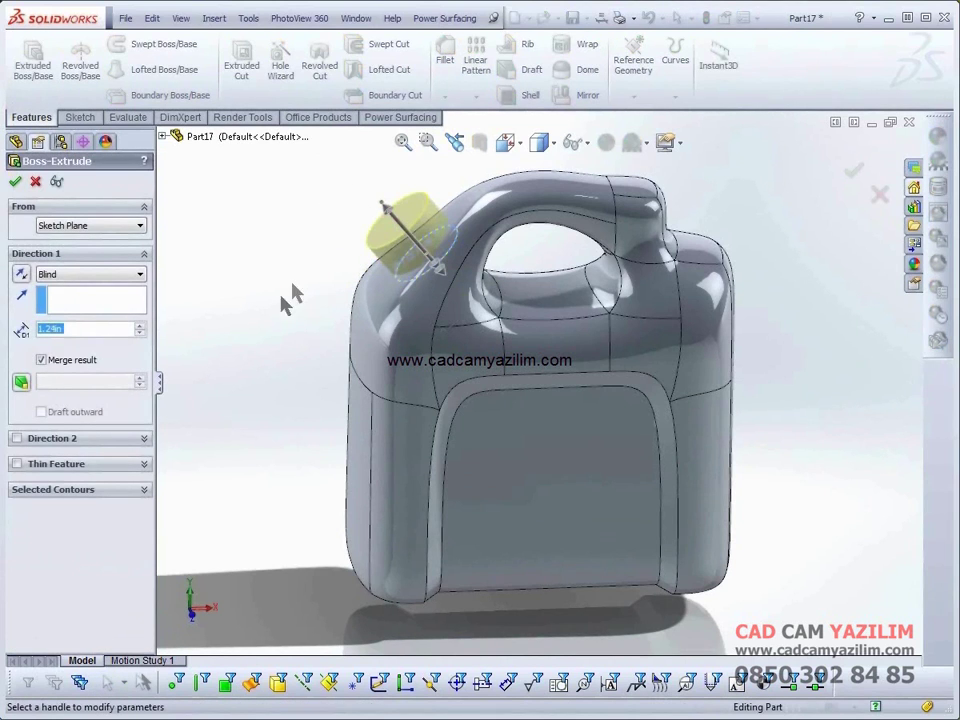
{"action": "left_click", "coordinate": [16, 182]}
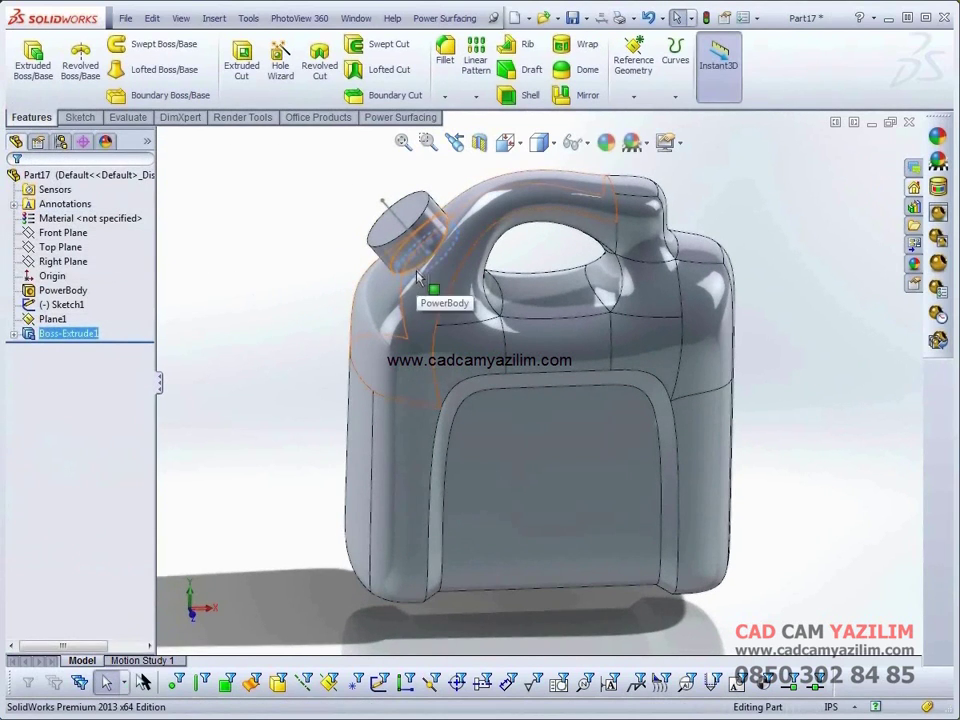
Step: Fillet the edge where the spout meets the body with a 0.2 in radius
{"action": "left_click", "coordinate": [420, 277]}
{"action": "left_click", "coordinate": [445, 50]}
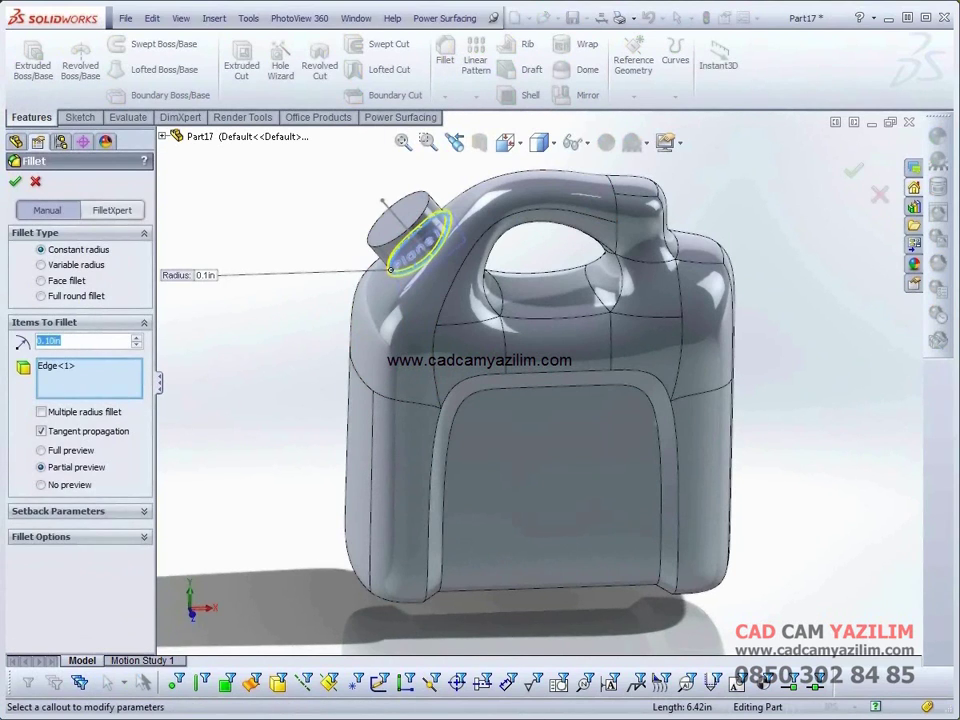
{"action": "type", "text": ".2"}
{"action": "key", "text": "Return"}
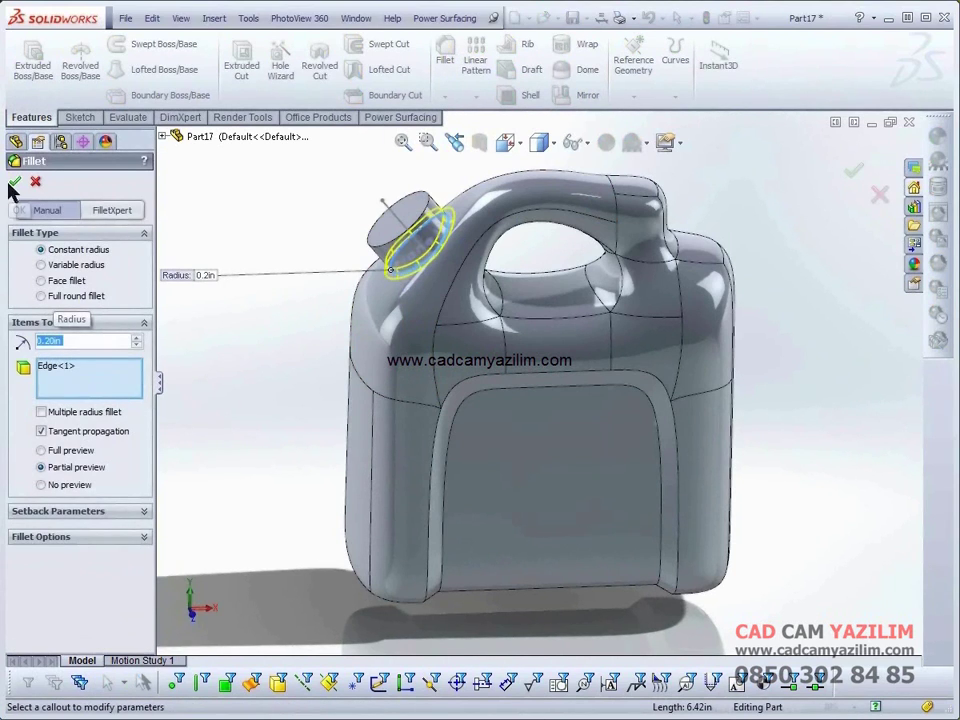
{"action": "left_click", "coordinate": [15, 182]}
Step: Add 0.2 in fillets to the two vertical edges of the front recess
{"action": "middle_click_drag", "start_coordinate": [210, 452], "coordinate": [285, 500]}
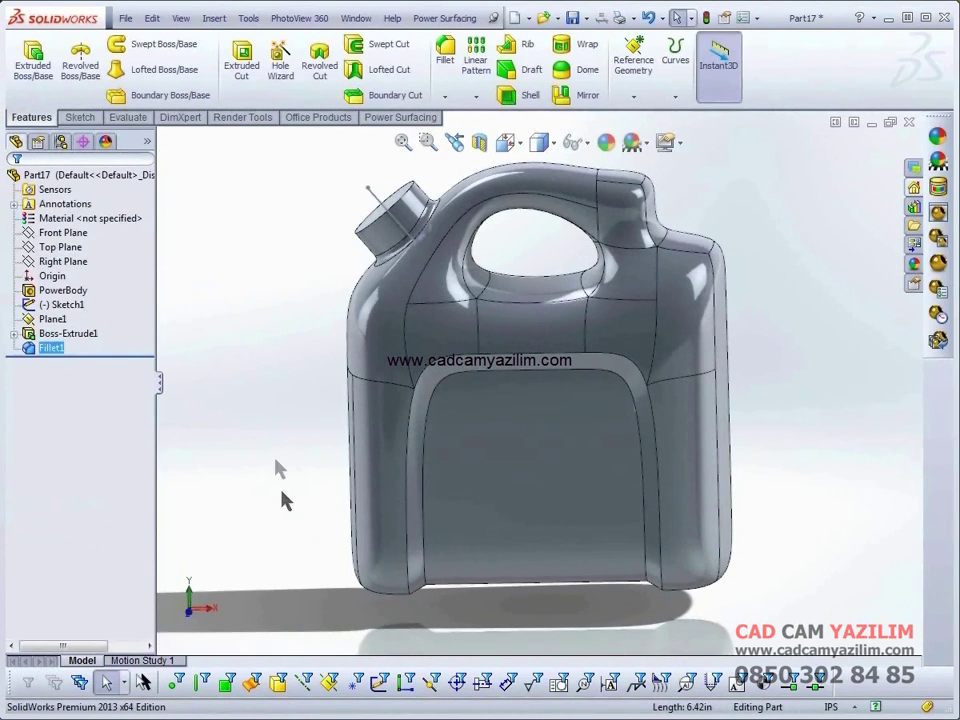
{"action": "left_click", "coordinate": [427, 480]}
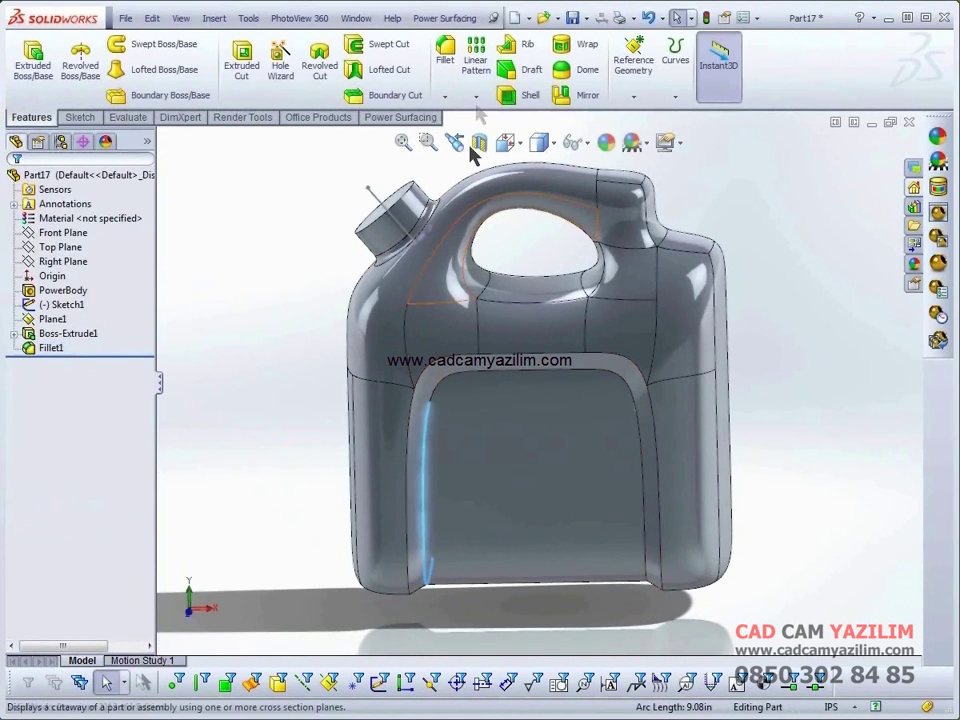
{"action": "left_click", "coordinate": [446, 55]}
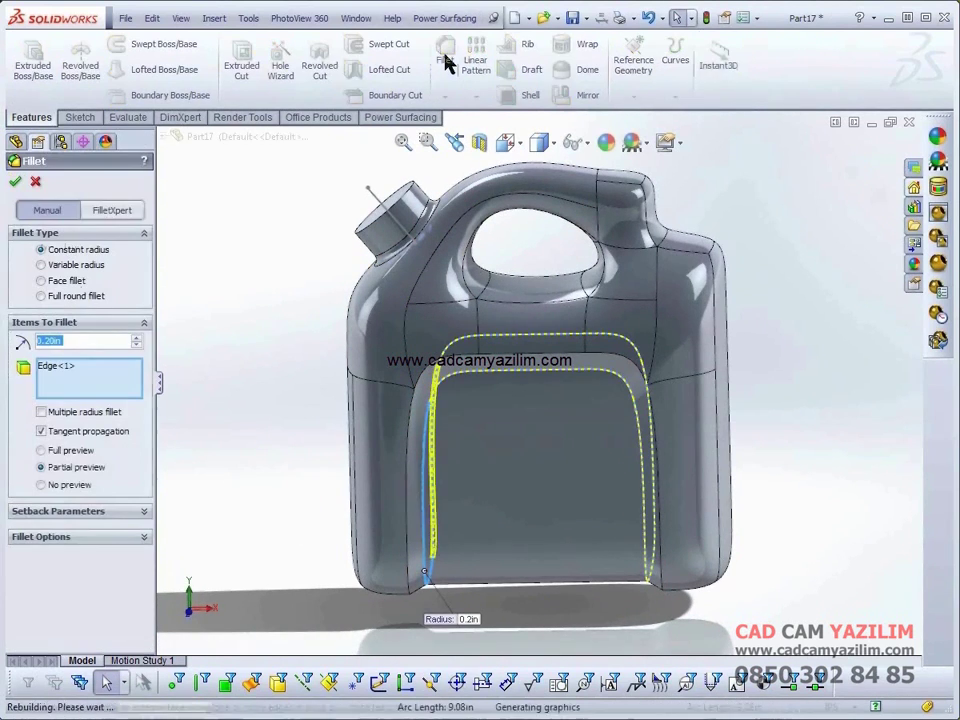
{"action": "left_click", "coordinate": [15, 182]}
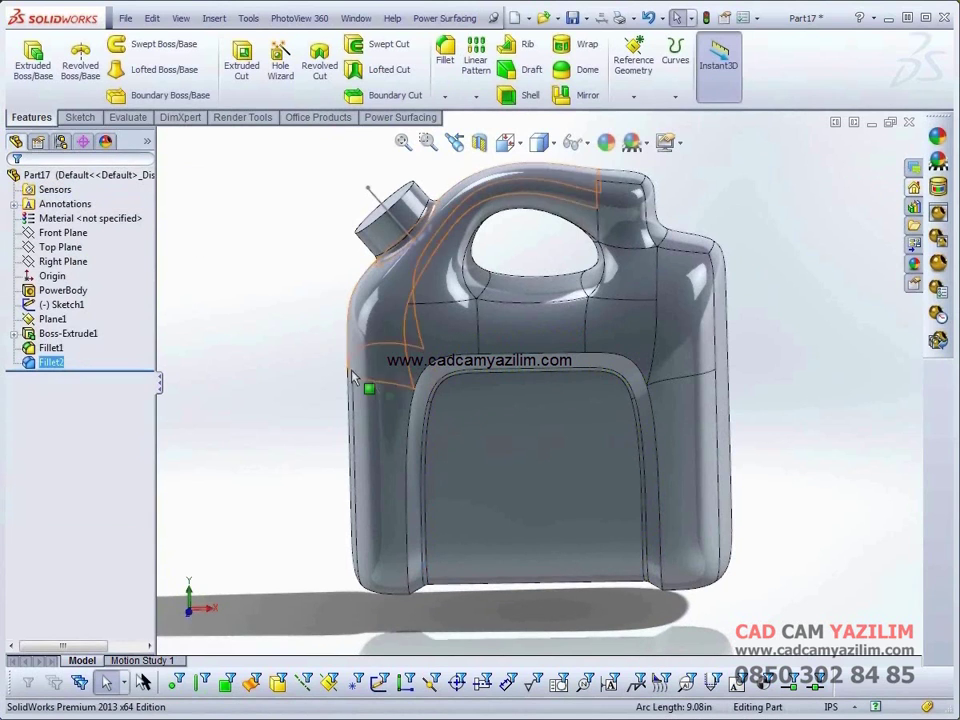
{"action": "left_click", "coordinate": [410, 424]}
{"action": "left_click", "coordinate": [446, 50]}
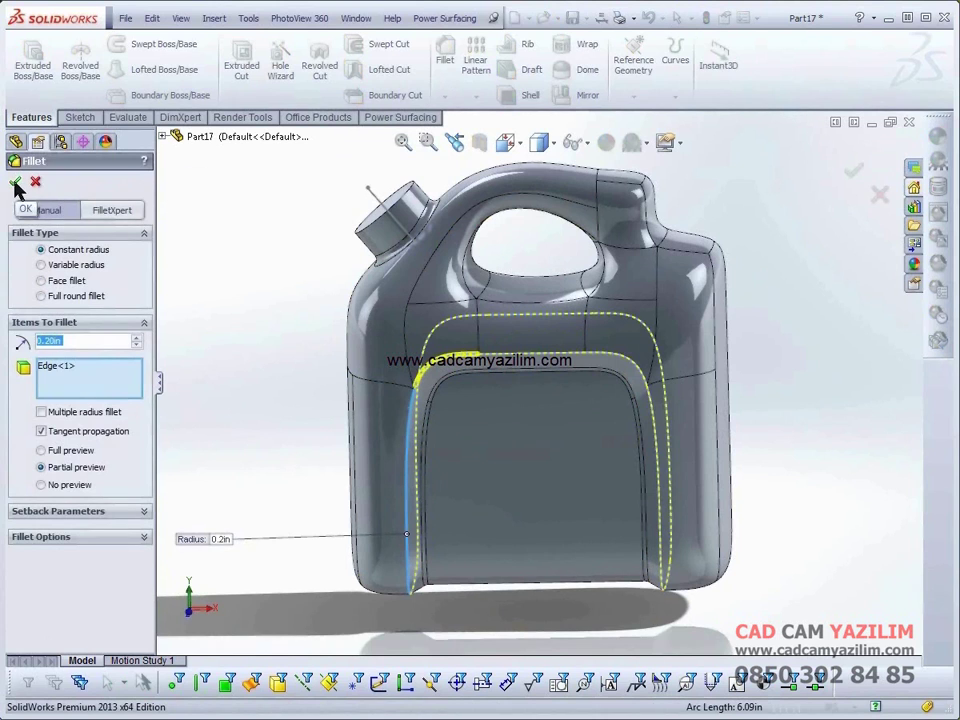
{"action": "left_click", "coordinate": [15, 183]}
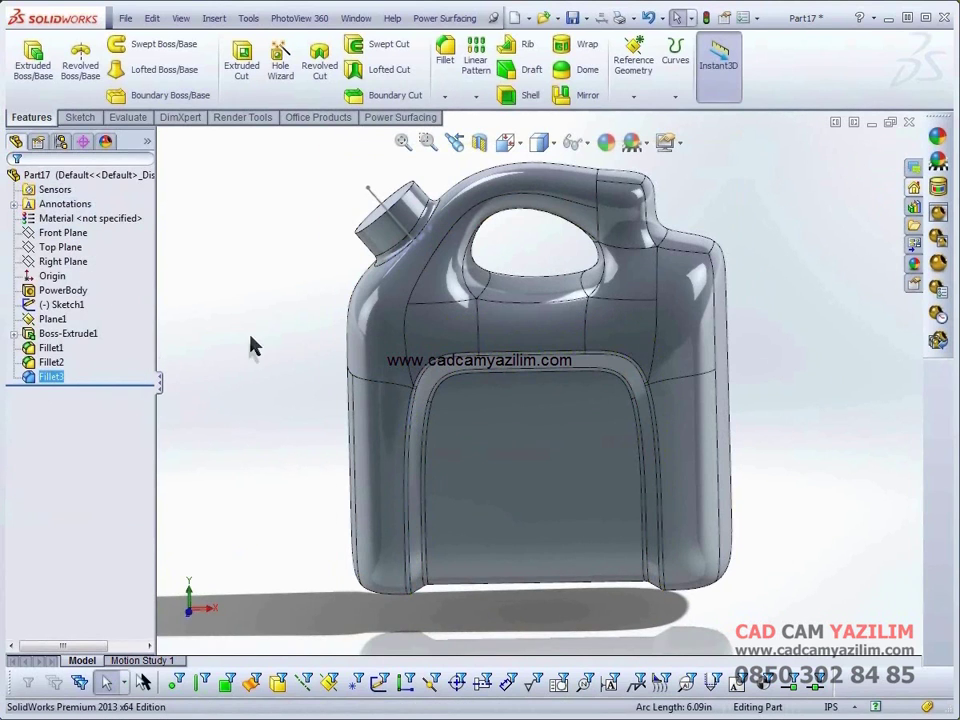
{"action": "middle_click_drag", "start_coordinate": [250, 345], "coordinate": [338, 306]}
Step: Shell the jug to 0.10 in walls, removing the spout cap face
{"action": "left_click", "coordinate": [400, 248]}
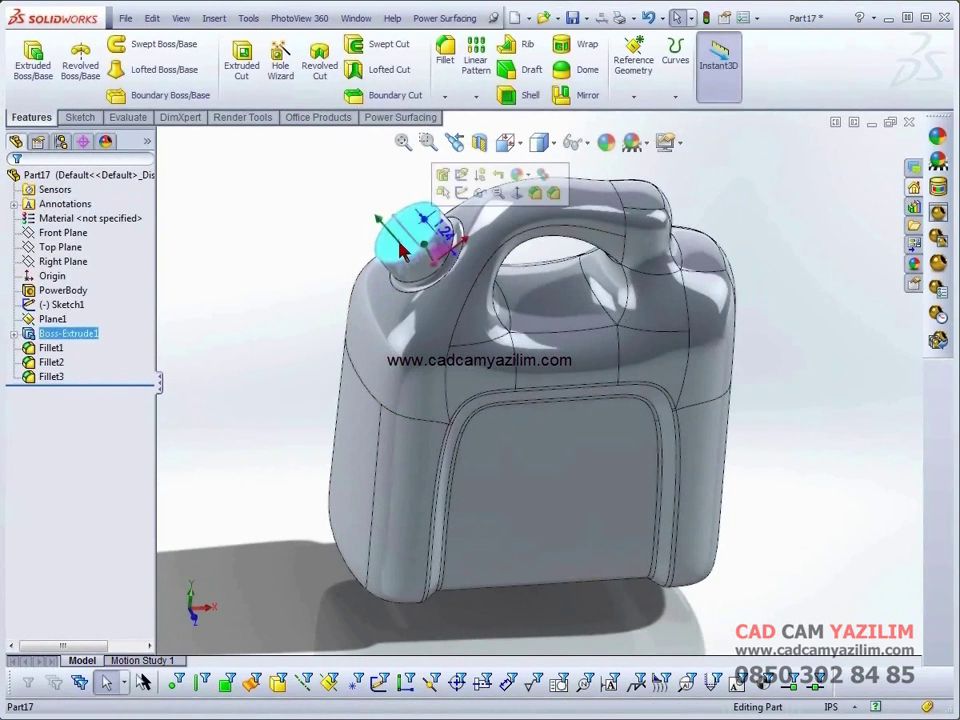
{"action": "left_click", "coordinate": [530, 97]}
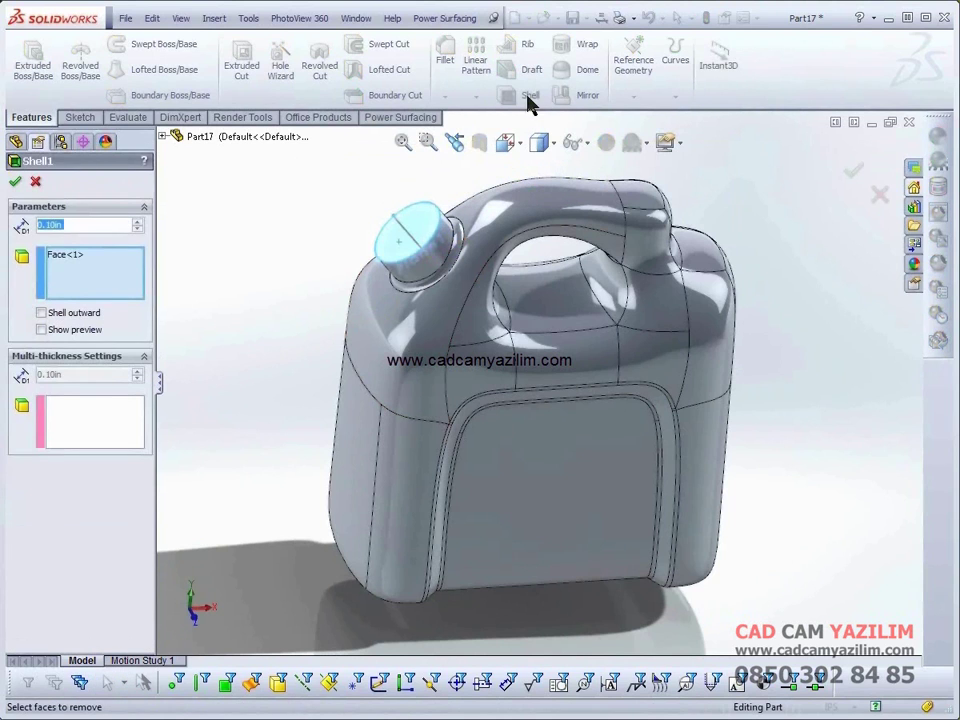
{"action": "left_click", "coordinate": [17, 184]}
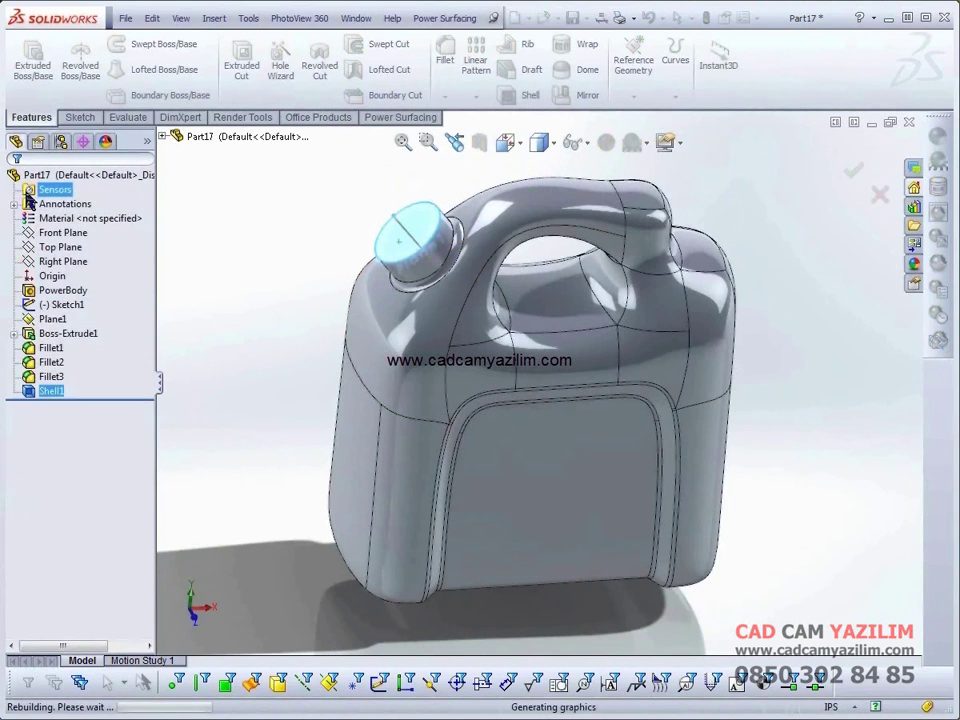
Step: Inspect the walls in a Front Plane section view, then close it without keeping it
{"action": "mouse_move", "coordinate": [578, 476]}
{"action": "middle_mouse_down"}
{"action": "mouse_move", "coordinate": [554, 419]}
{"action": "mouse_move", "coordinate": [546, 428]}
{"action": "middle_mouse_up"}
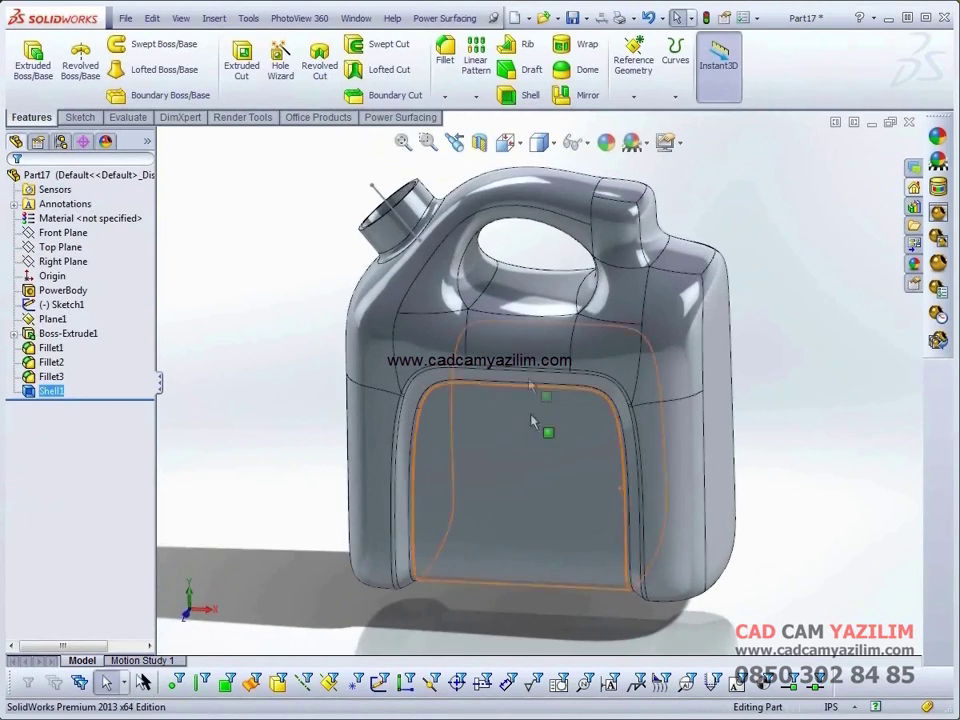
{"action": "left_click", "coordinate": [479, 145]}
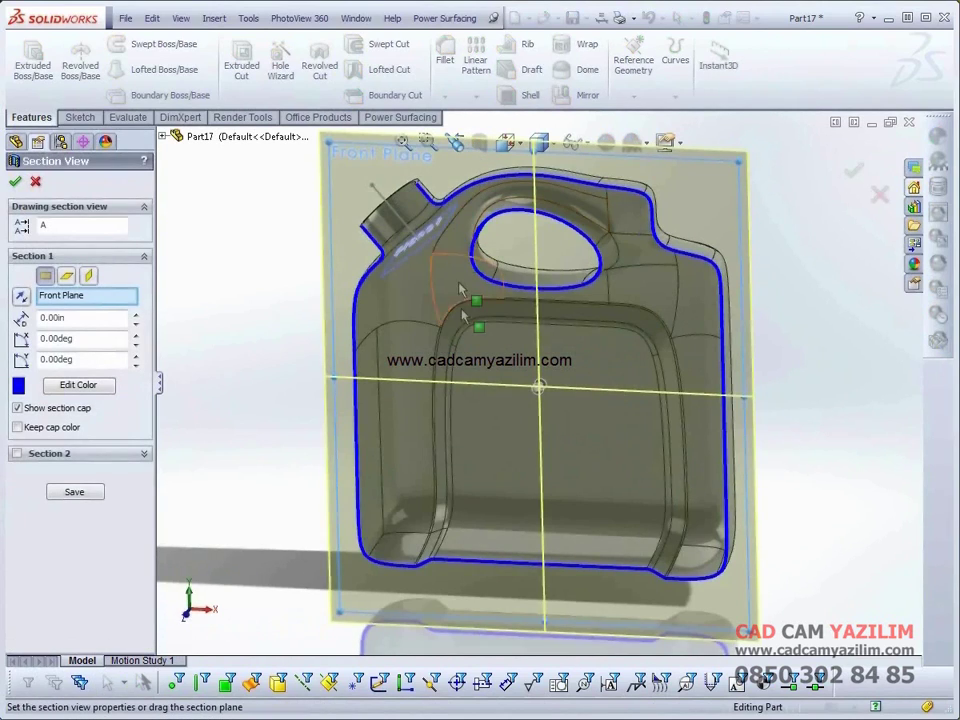
{"action": "mouse_move", "coordinate": [589, 483]}
{"action": "middle_mouse_down"}
{"action": "mouse_move", "coordinate": [553, 505]}
{"action": "mouse_move", "coordinate": [535, 410]}
{"action": "middle_mouse_up"}
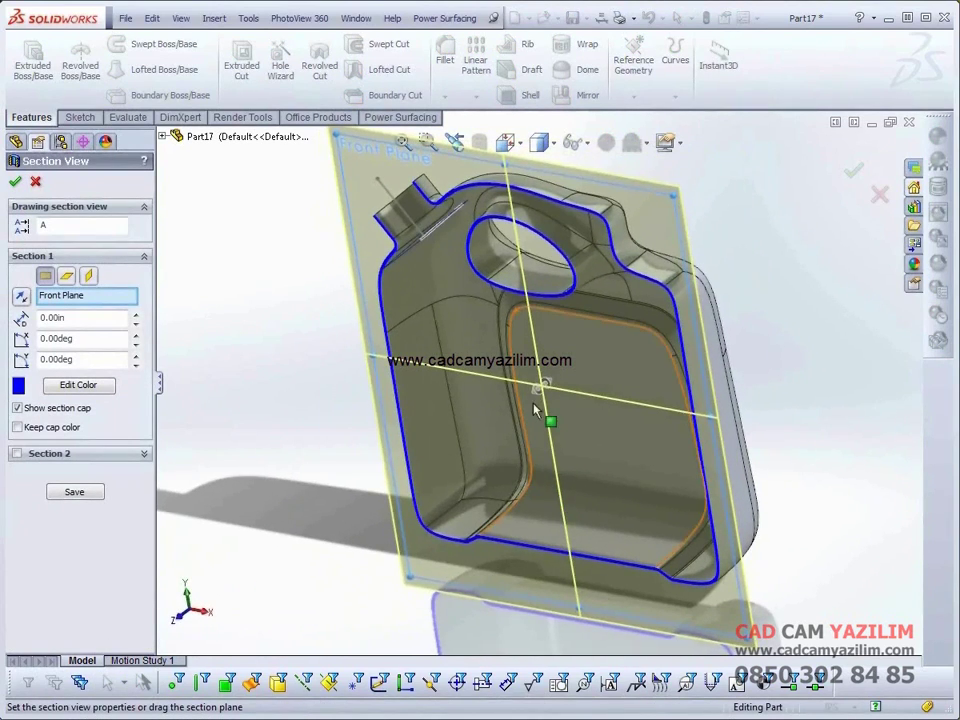
{"action": "left_click_drag", "start_coordinate": [543, 398], "coordinate": [548, 408]}
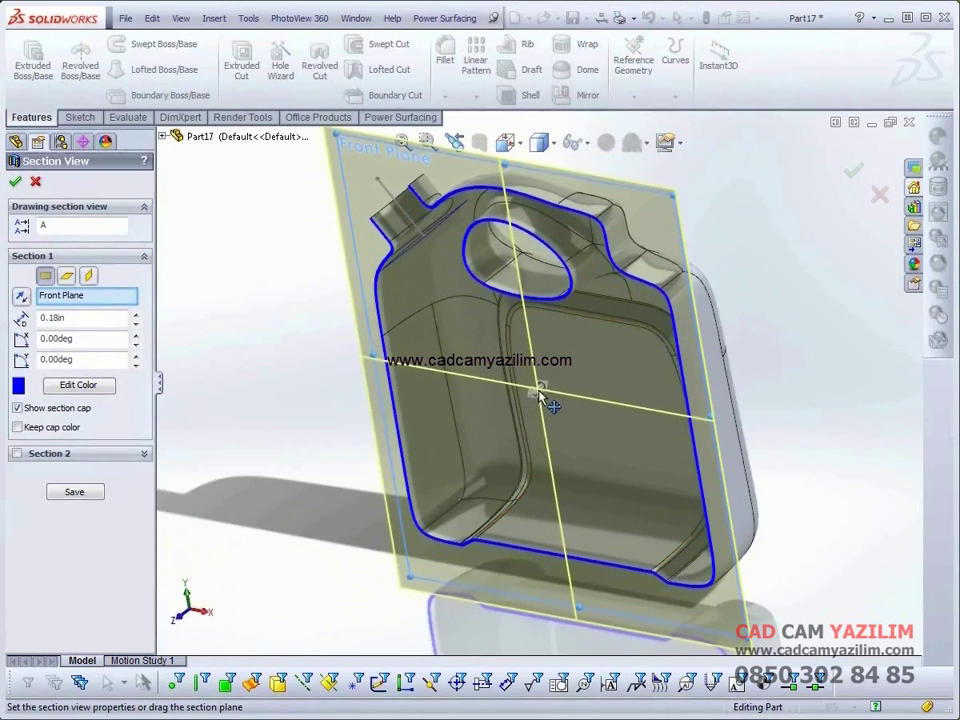
{"action": "key", "text": "ctrl+1"}
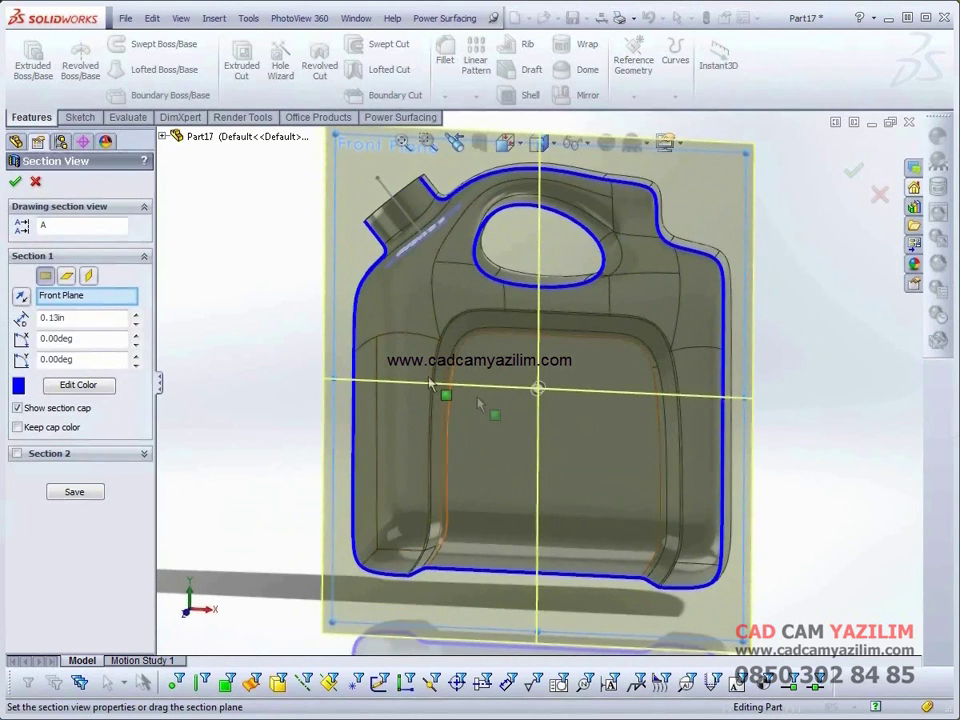
{"action": "left_click", "coordinate": [36, 185]}
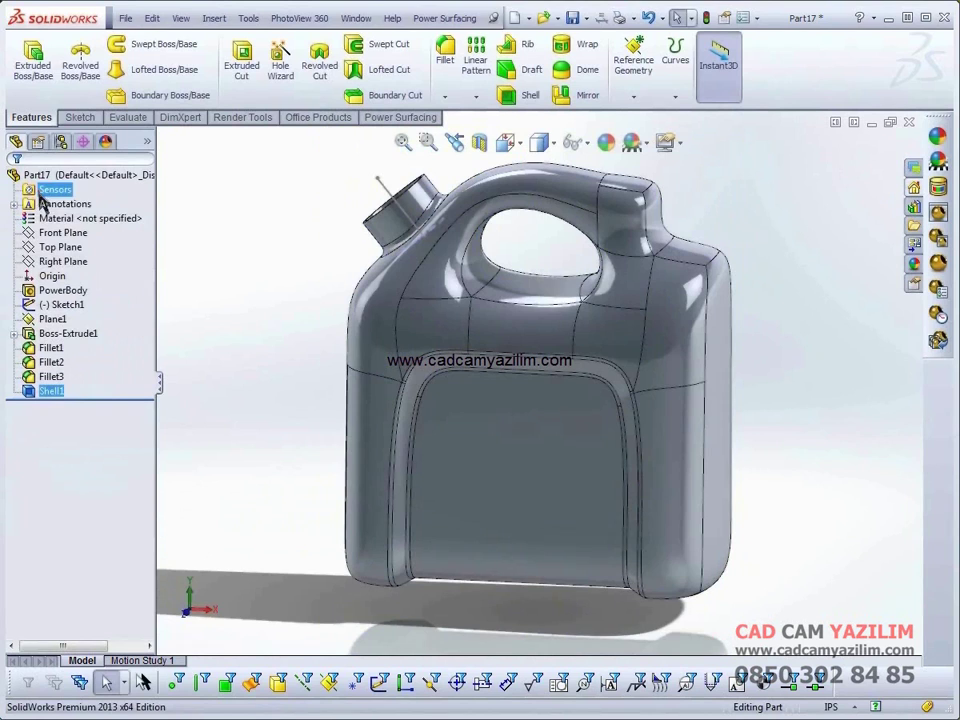
Step: Reopen the PowerBody for editing with soft selection enabled
{"action": "left_click", "coordinate": [60, 296]}
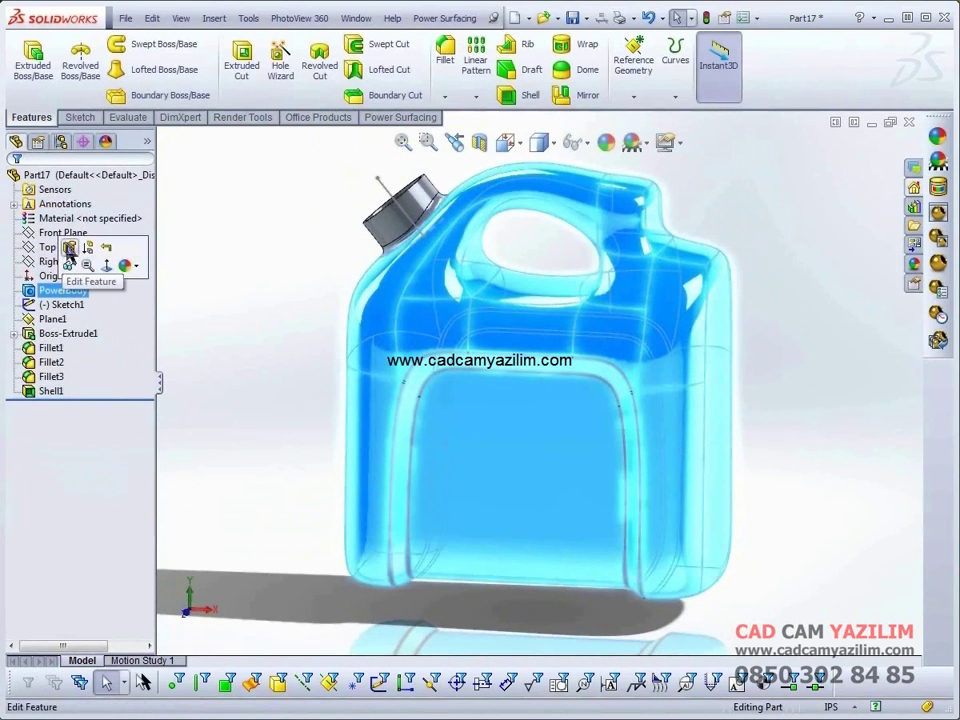
{"action": "left_click", "coordinate": [70, 250]}
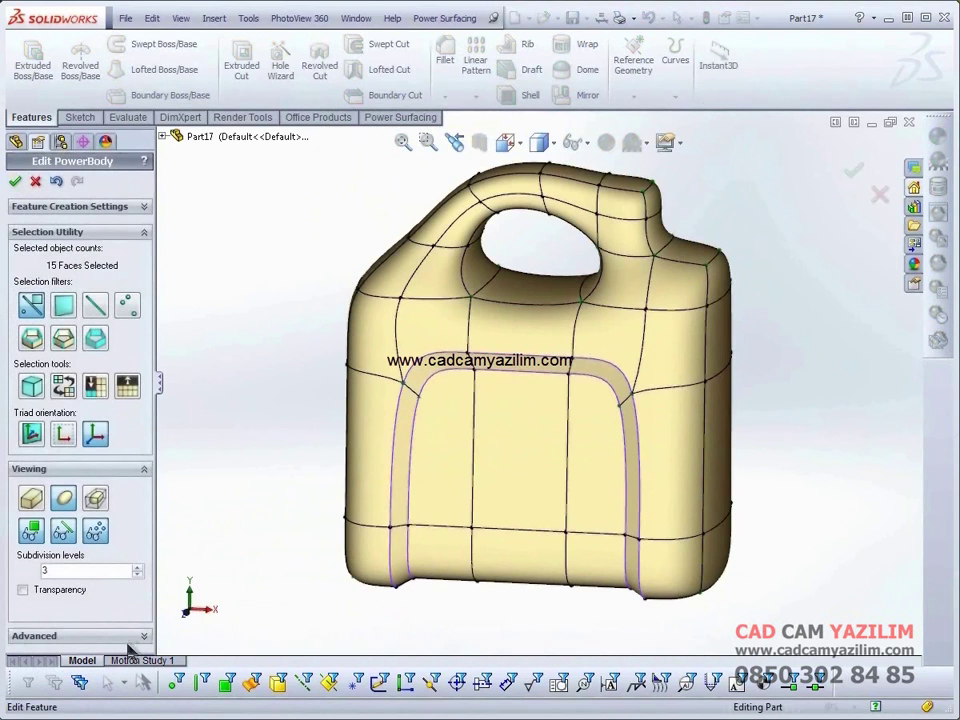
{"action": "left_click", "coordinate": [112, 640]}
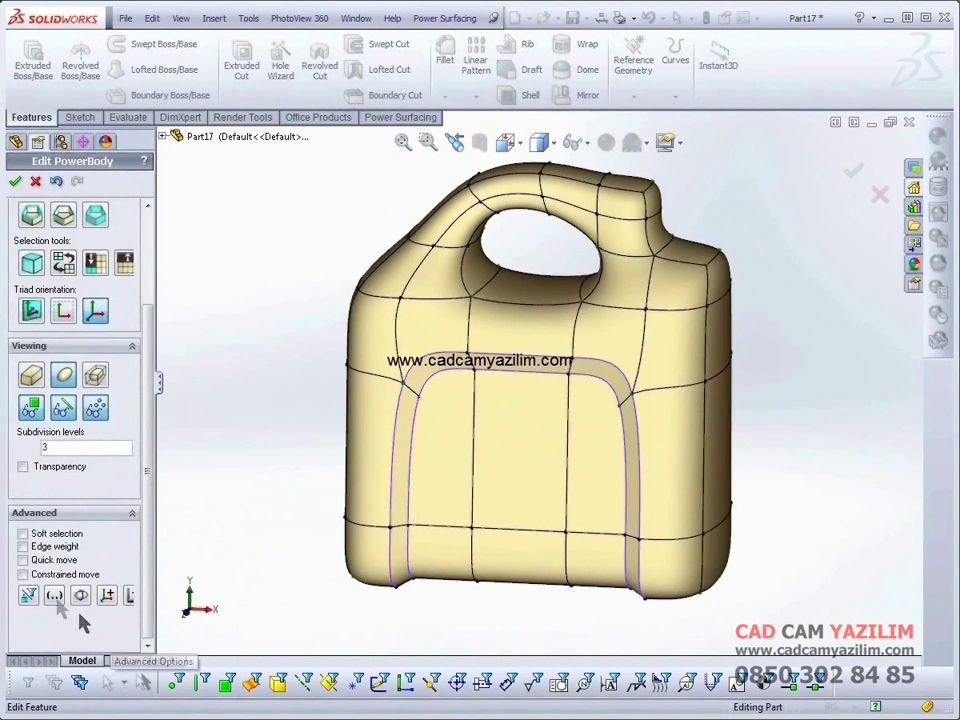
{"action": "left_click", "coordinate": [28, 535]}
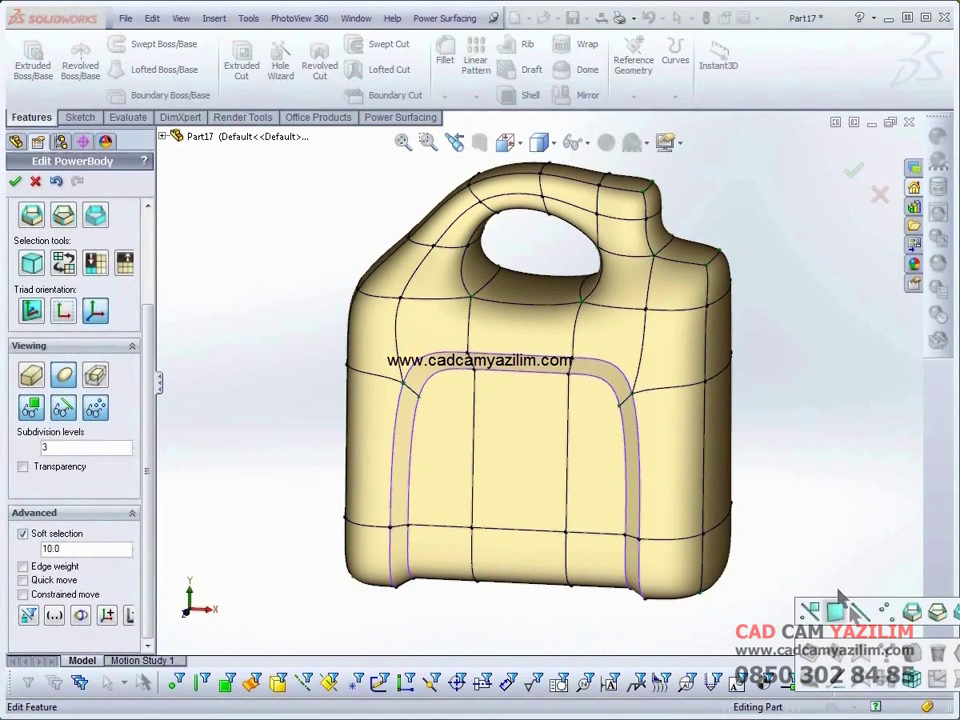
Step: Pull the bottom cage vertices outward with falloff 44 and apply the edit
{"action": "left_click_drag", "start_coordinate": [802, 457], "coordinate": [284, 651]}
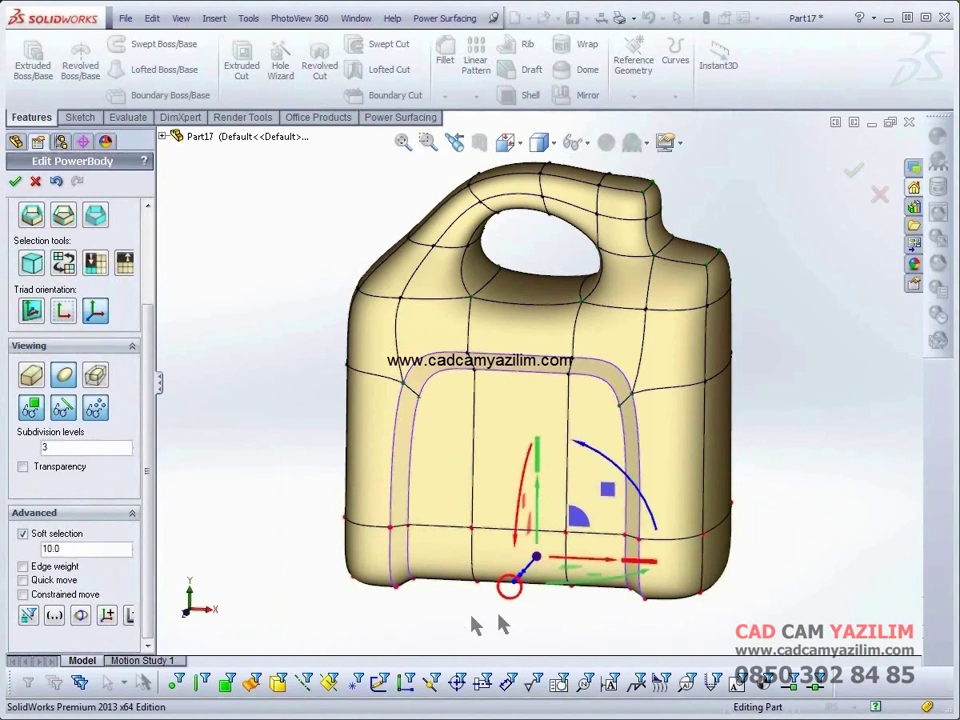
{"action": "left_click_drag", "start_coordinate": [509, 587], "coordinate": [509, 590]}
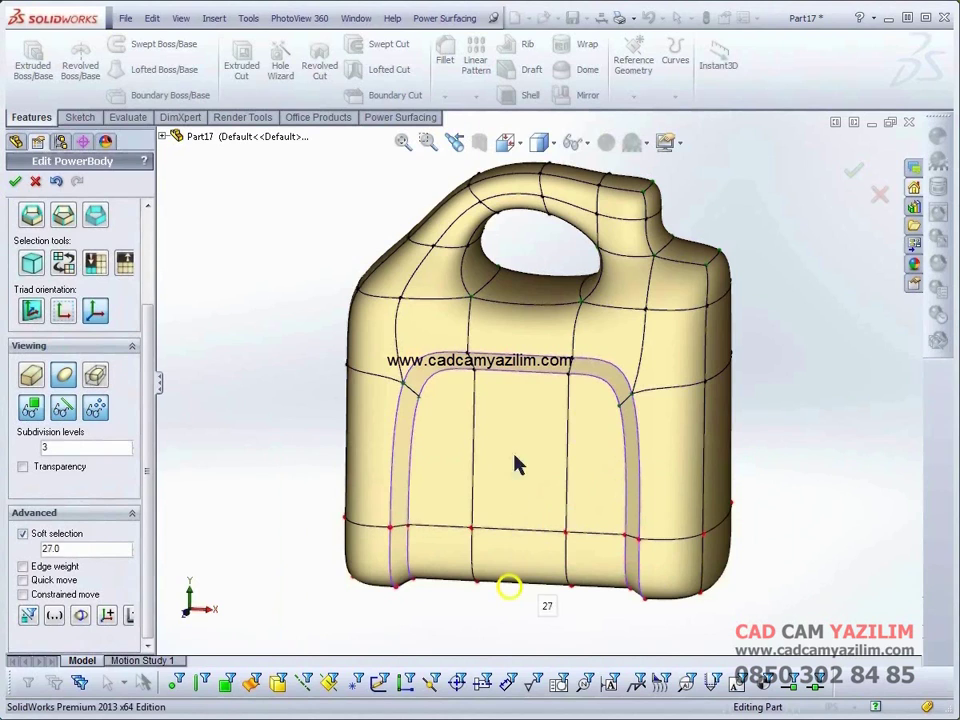
{"action": "left_click_drag", "start_coordinate": [511, 381], "coordinate": [511, 330]}
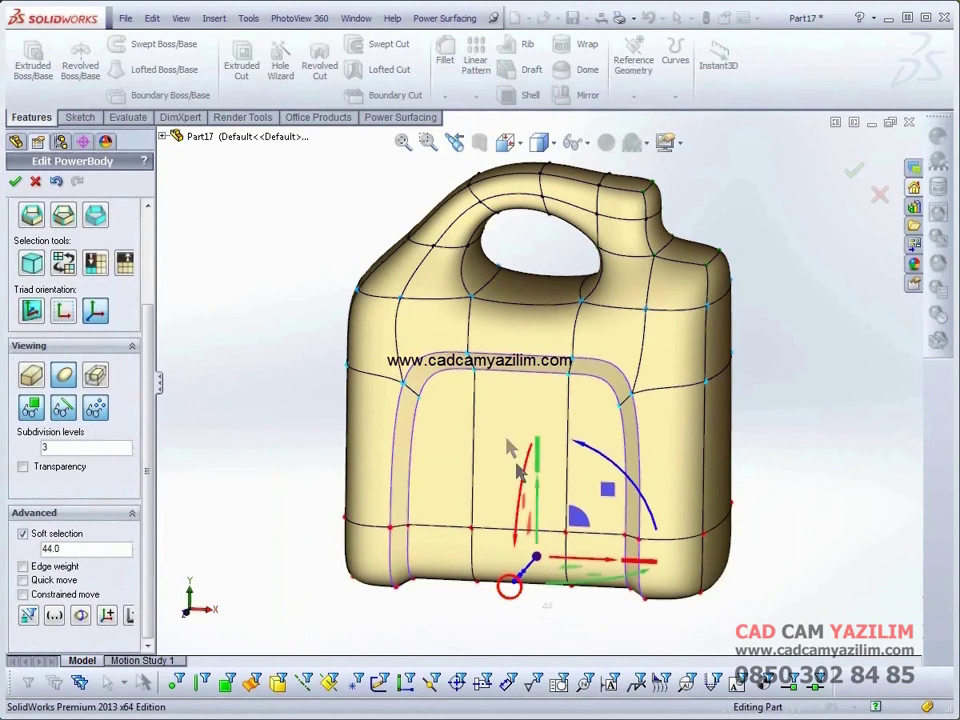
{"action": "left_click_drag", "start_coordinate": [647, 570], "coordinate": [653, 572]}
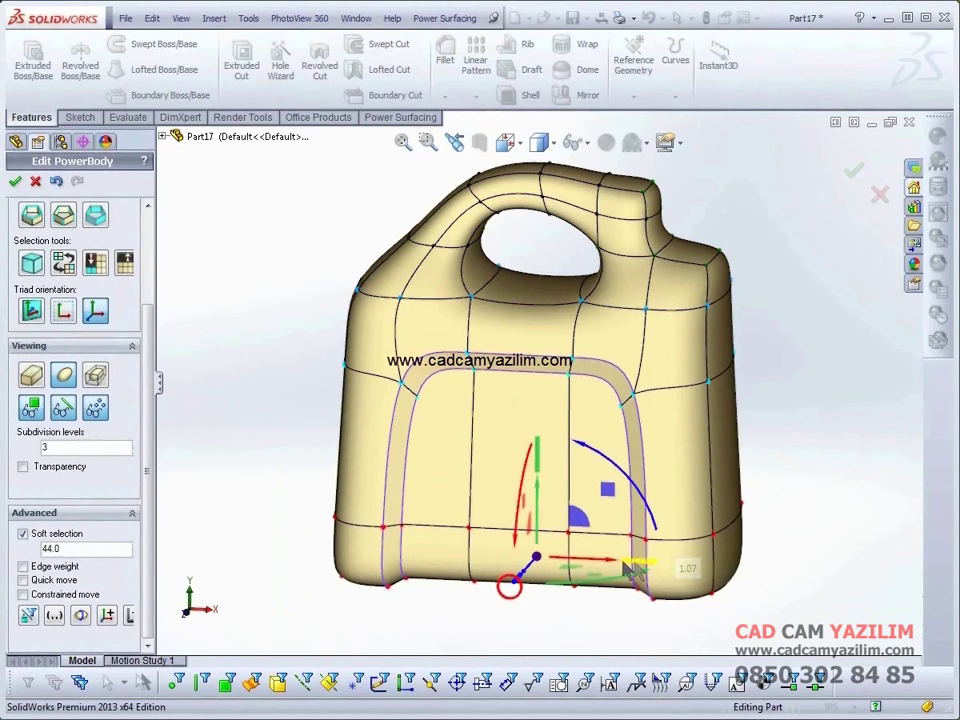
{"action": "left_click", "coordinate": [16, 182]}
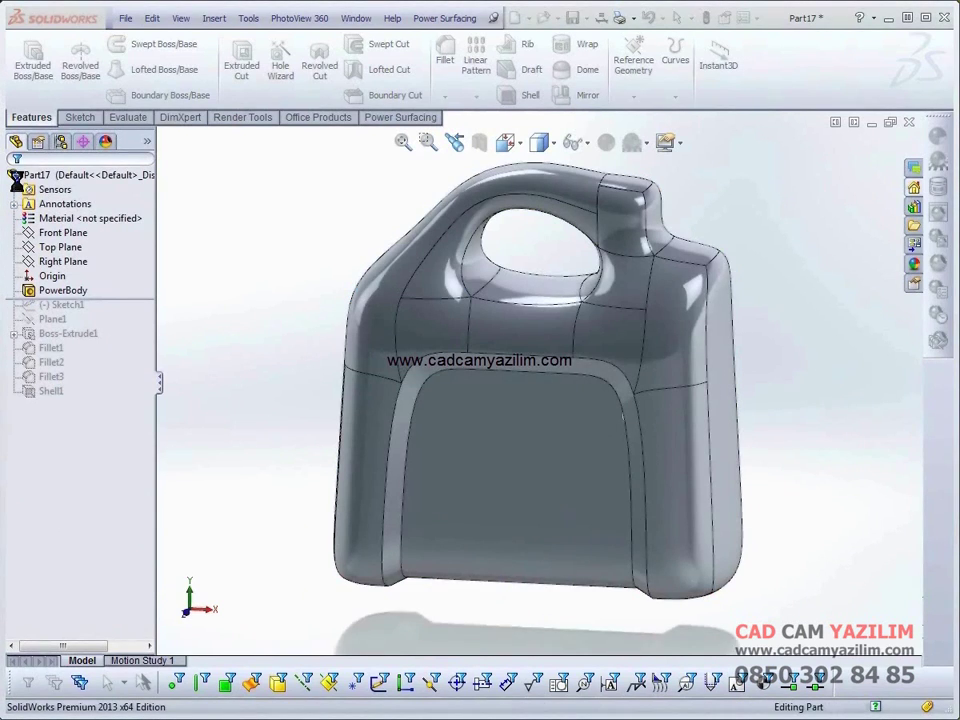
Step: Orbit the rebuilt jug to check the widened base, spout, fillets and shell
{"action": "mouse_move", "coordinate": [133, 317]}
{"action": "middle_mouse_down"}
{"action": "mouse_move", "coordinate": [302, 432]}
{"action": "mouse_move", "coordinate": [392, 529]}
{"action": "mouse_move", "coordinate": [263, 428]}
{"action": "mouse_move", "coordinate": [281, 444]}
{"action": "middle_mouse_up"}
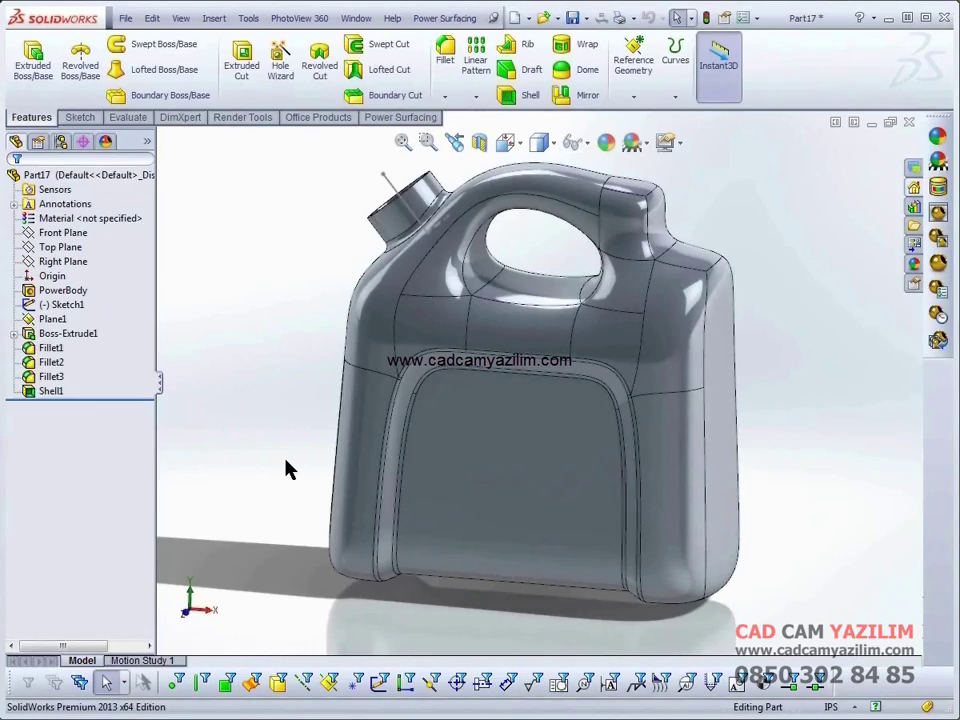